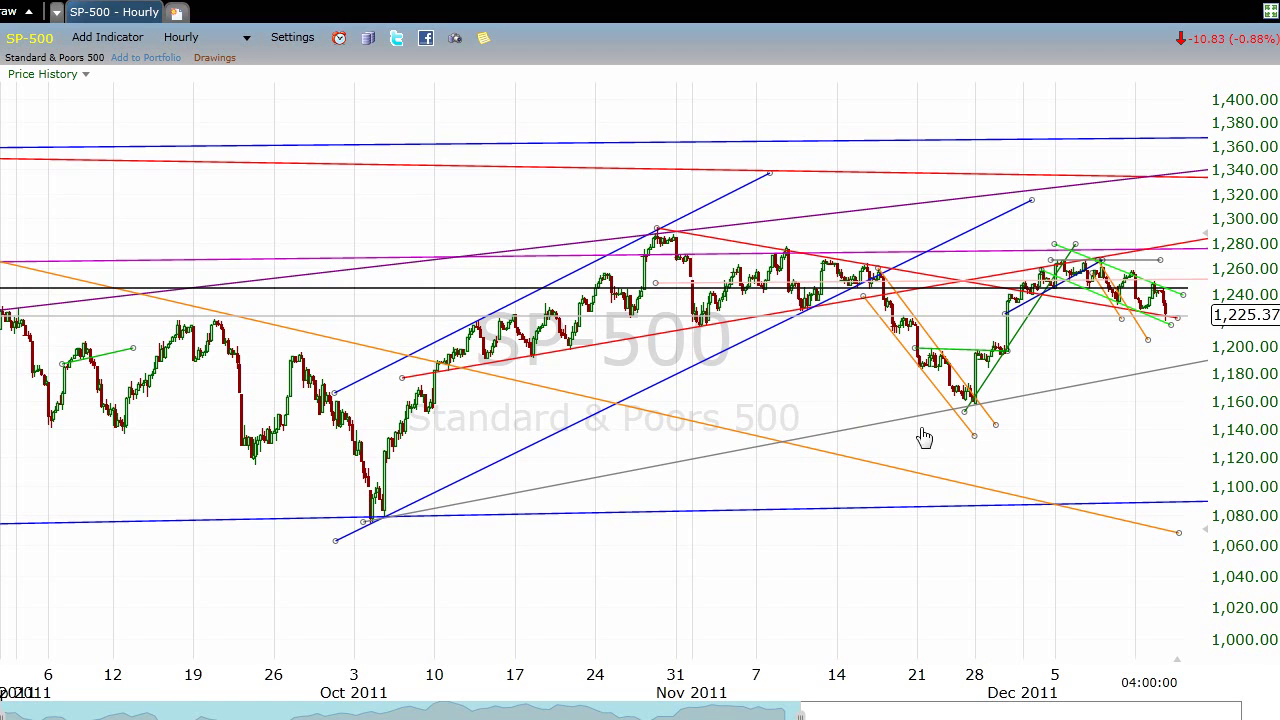
# Step: Nudge the orange trendline's right end lower, then switch the chart from 5 Minute to 10 Minute bars
pyautogui.moveTo(914, 491); pyautogui.dragTo(920, 491)
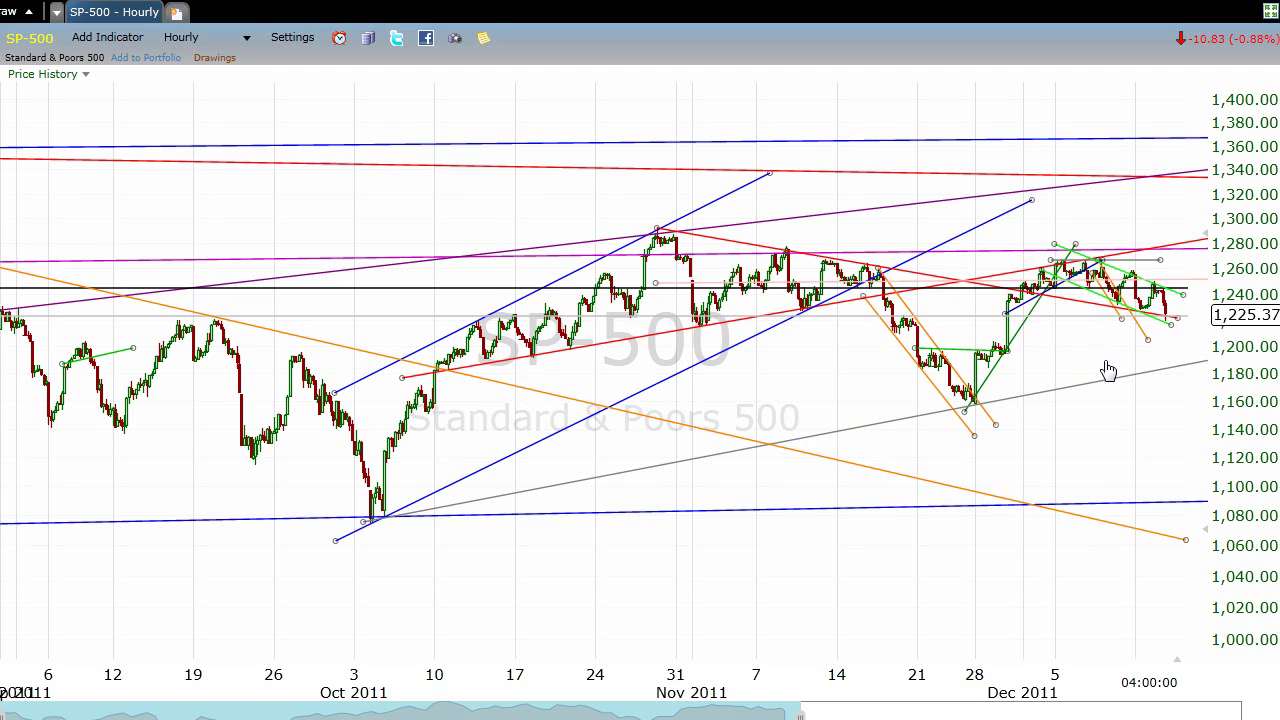
pyautogui.click(224, 38)
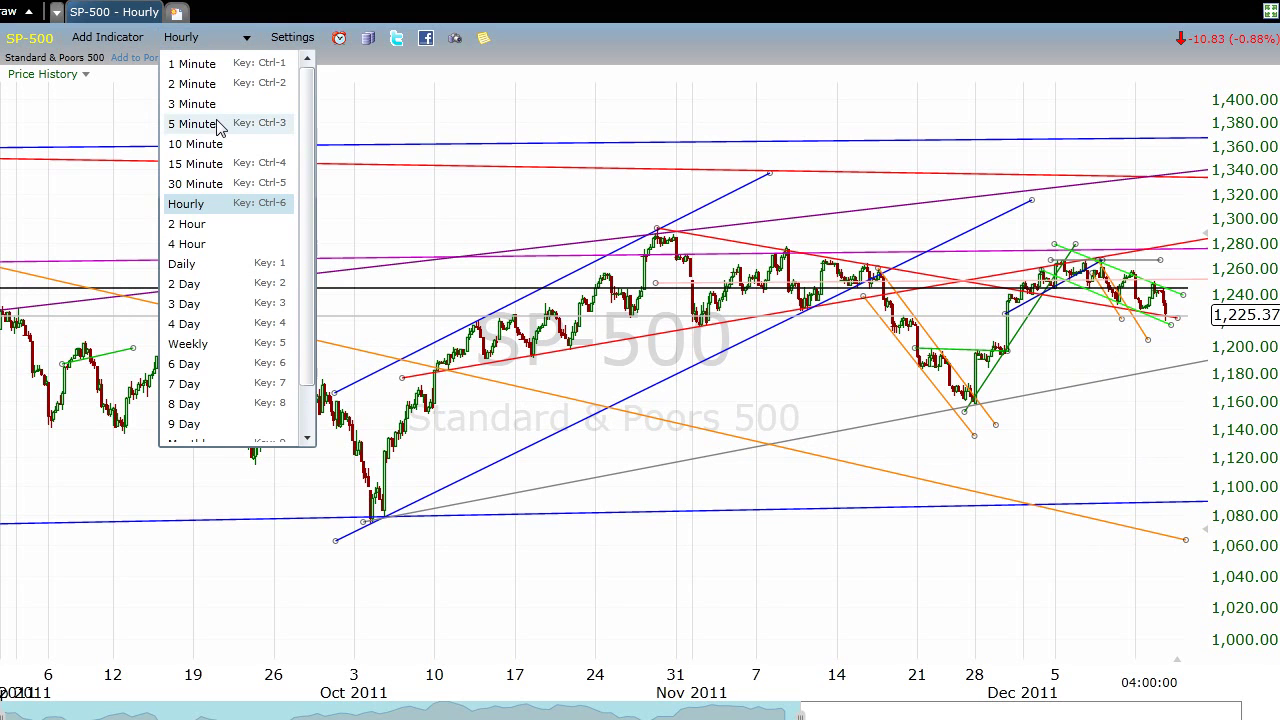
pyautogui.click(216, 124)
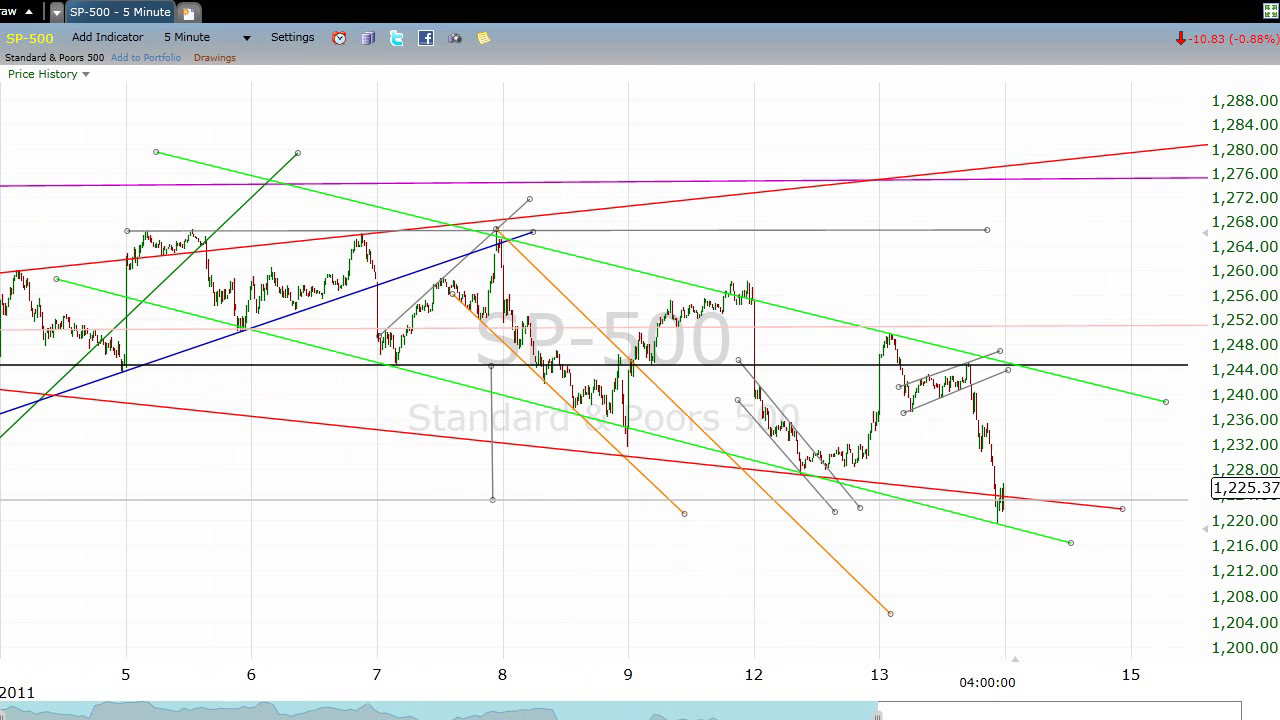
pyautogui.click(210, 38)
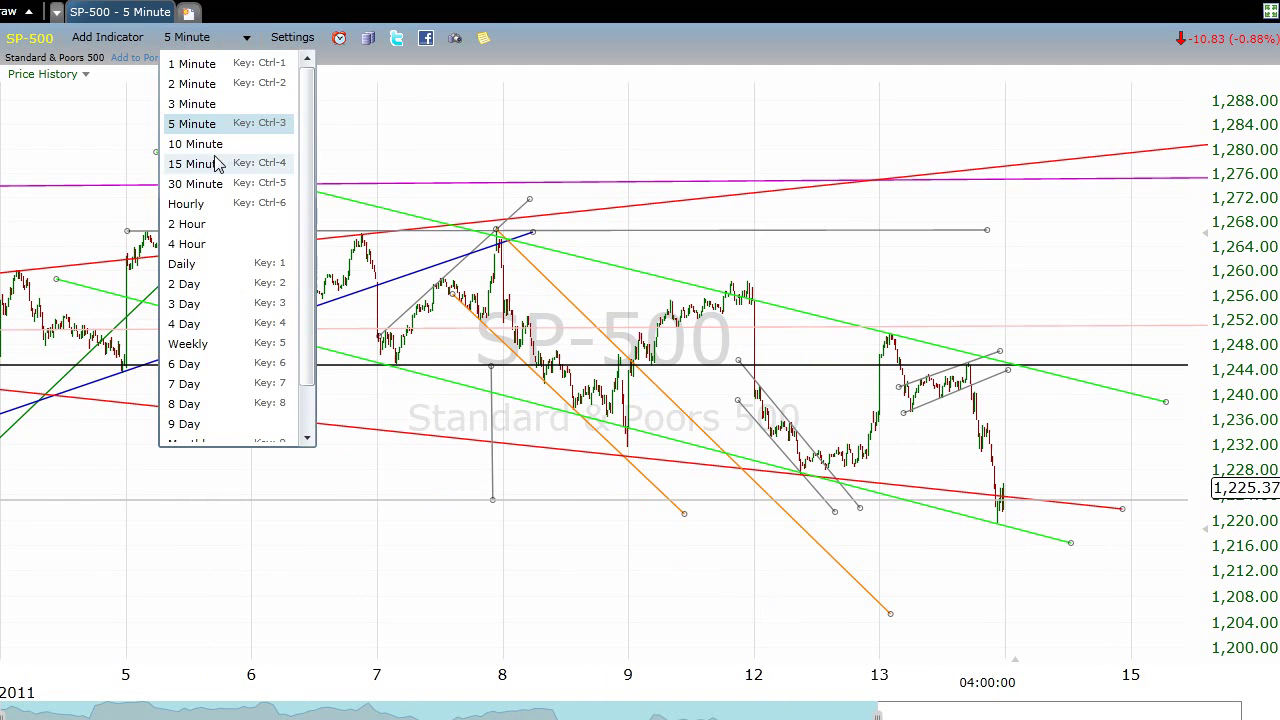
pyautogui.click(214, 146)
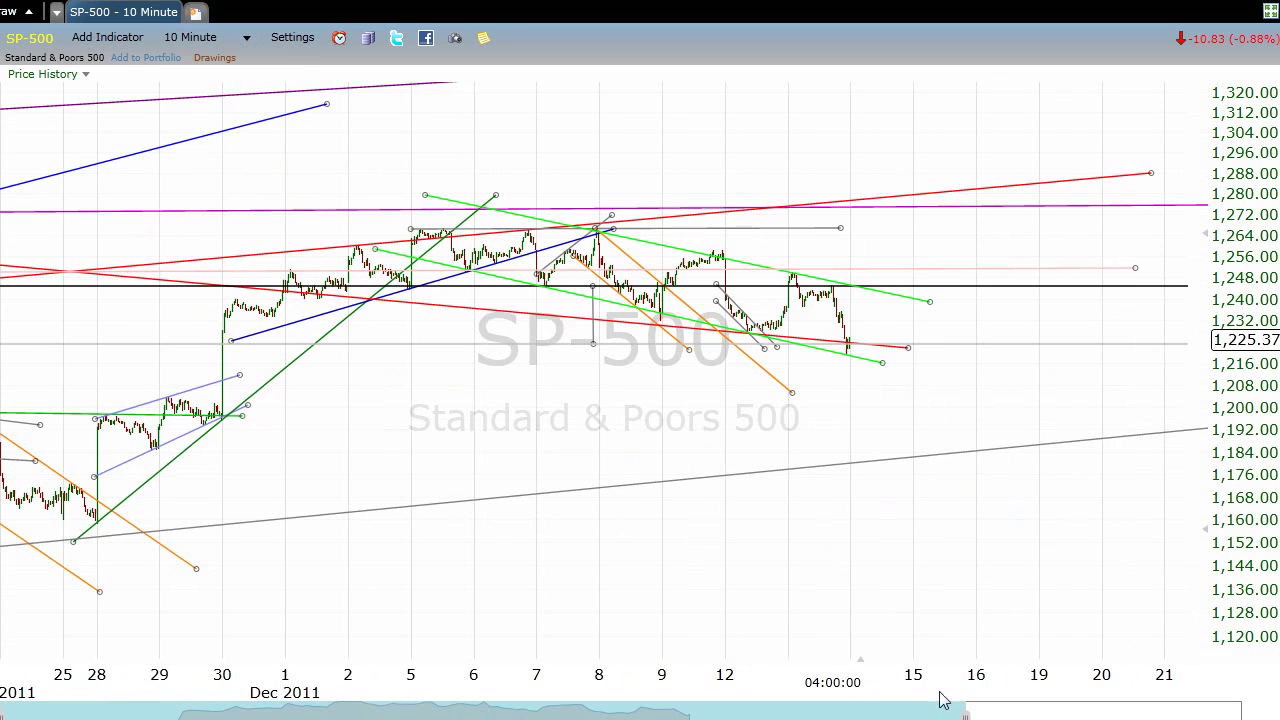
# Step: Zoom the 10-minute chart to 29 November–15 December and nudge the grey horizontal price line
pyautogui.moveTo(964, 714); pyautogui.dragTo(826, 714)
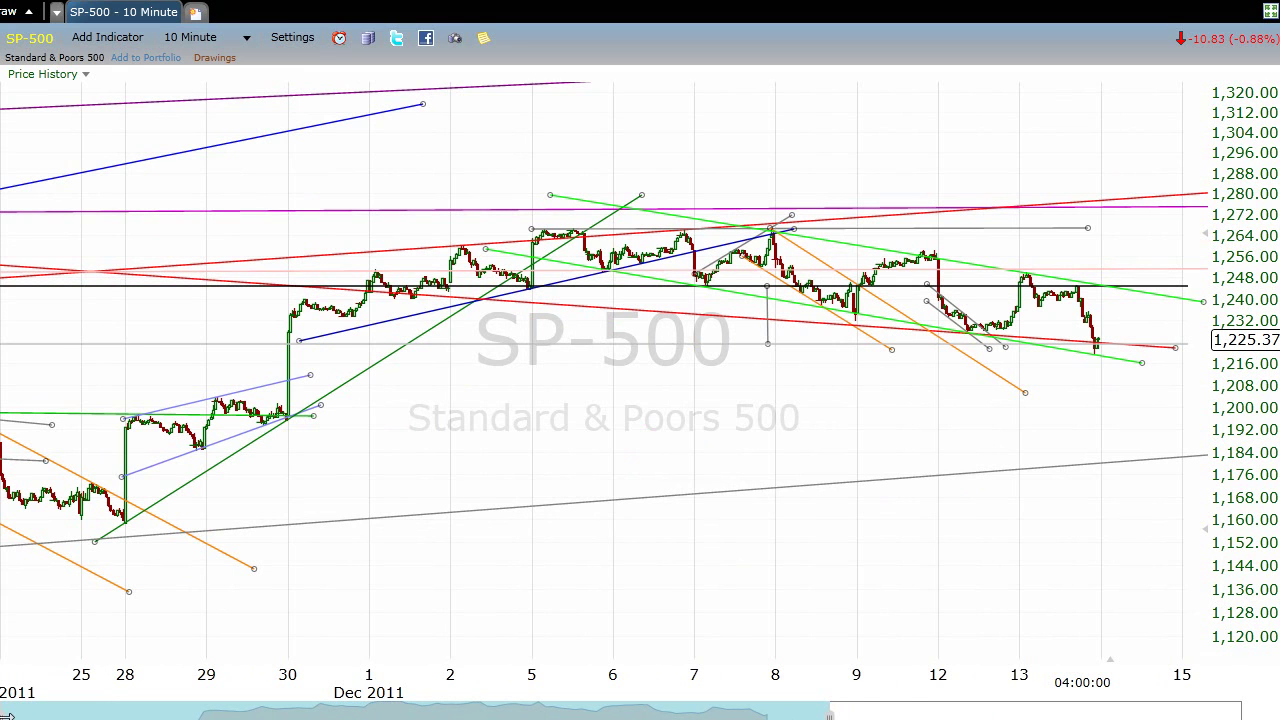
pyautogui.moveTo(5, 714); pyautogui.dragTo(100, 716)
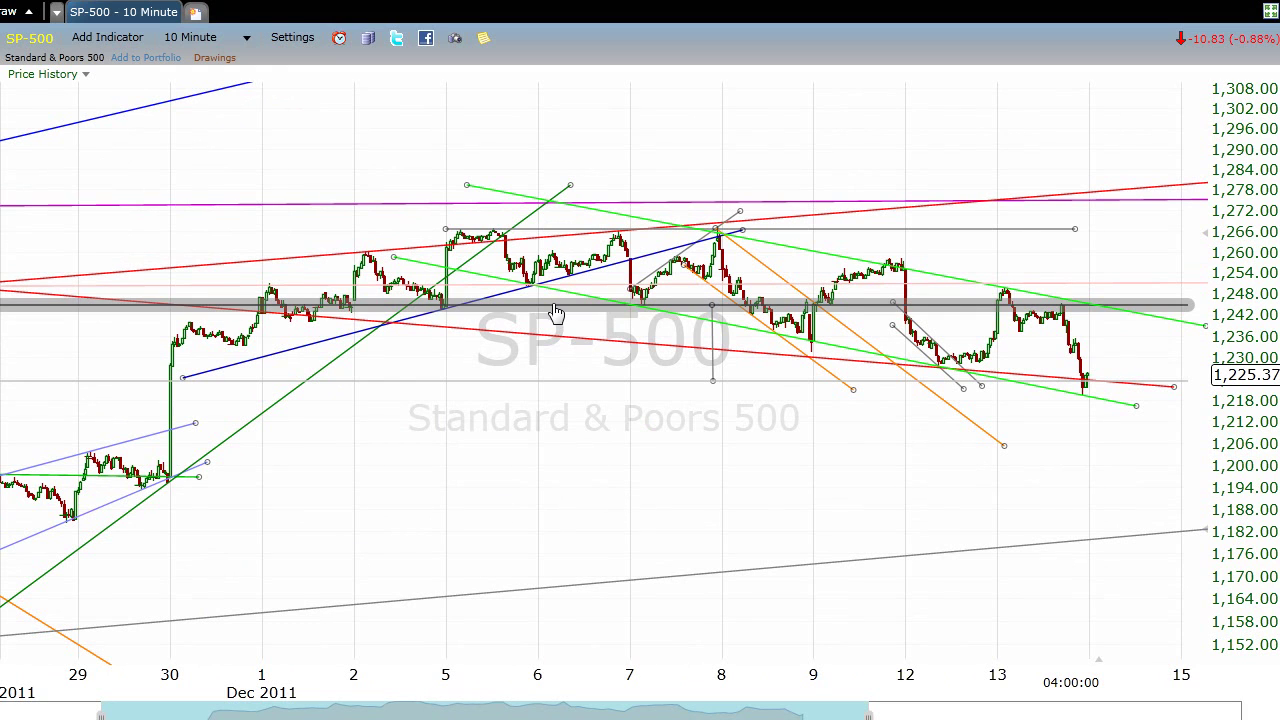
pyautogui.moveTo(557, 314); pyautogui.dragTo(564, 317)
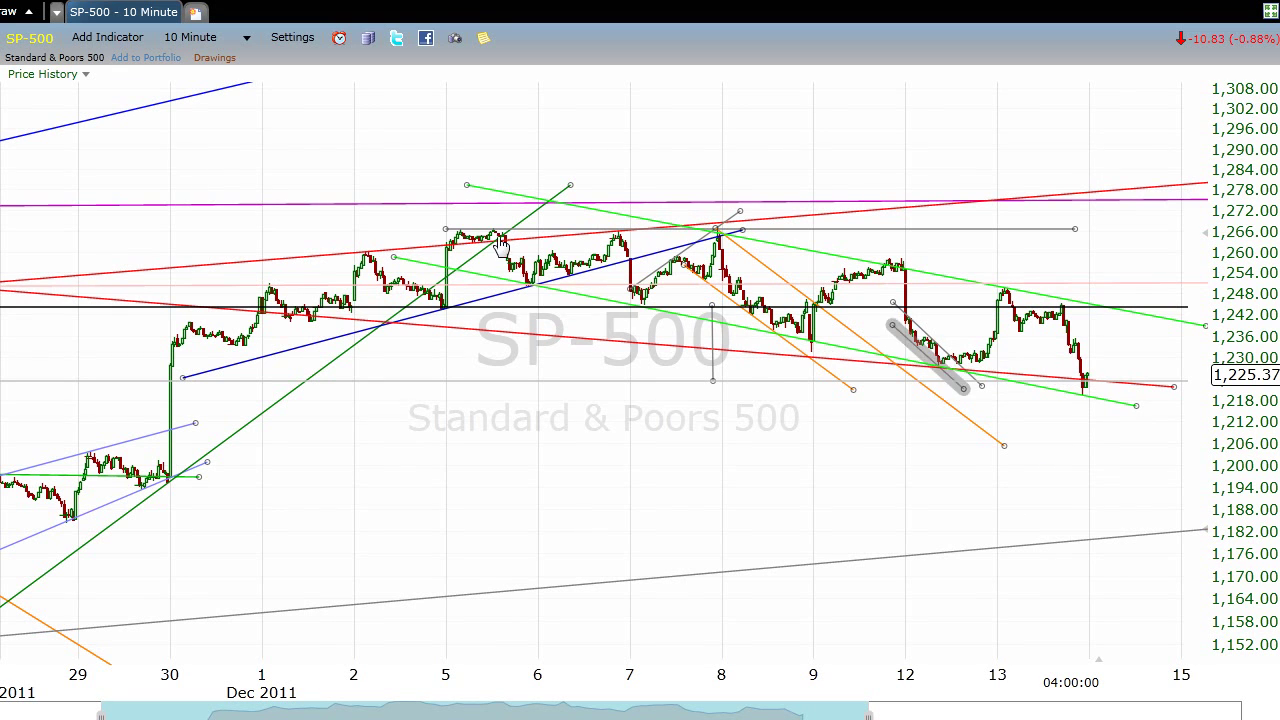
# Step: Check a 13 December bar's price readout, then reposition the grey vertical and horizontal marker lines
pyautogui.click(1010, 362)
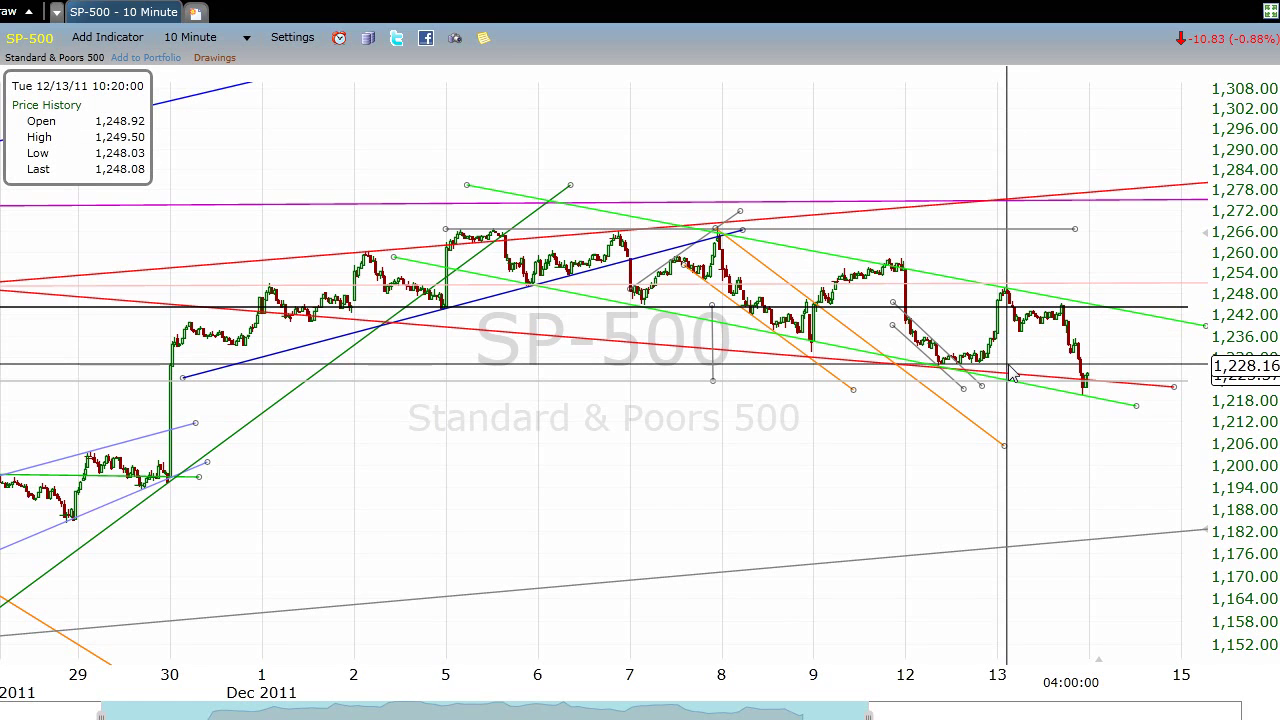
pyautogui.click(1010, 370)
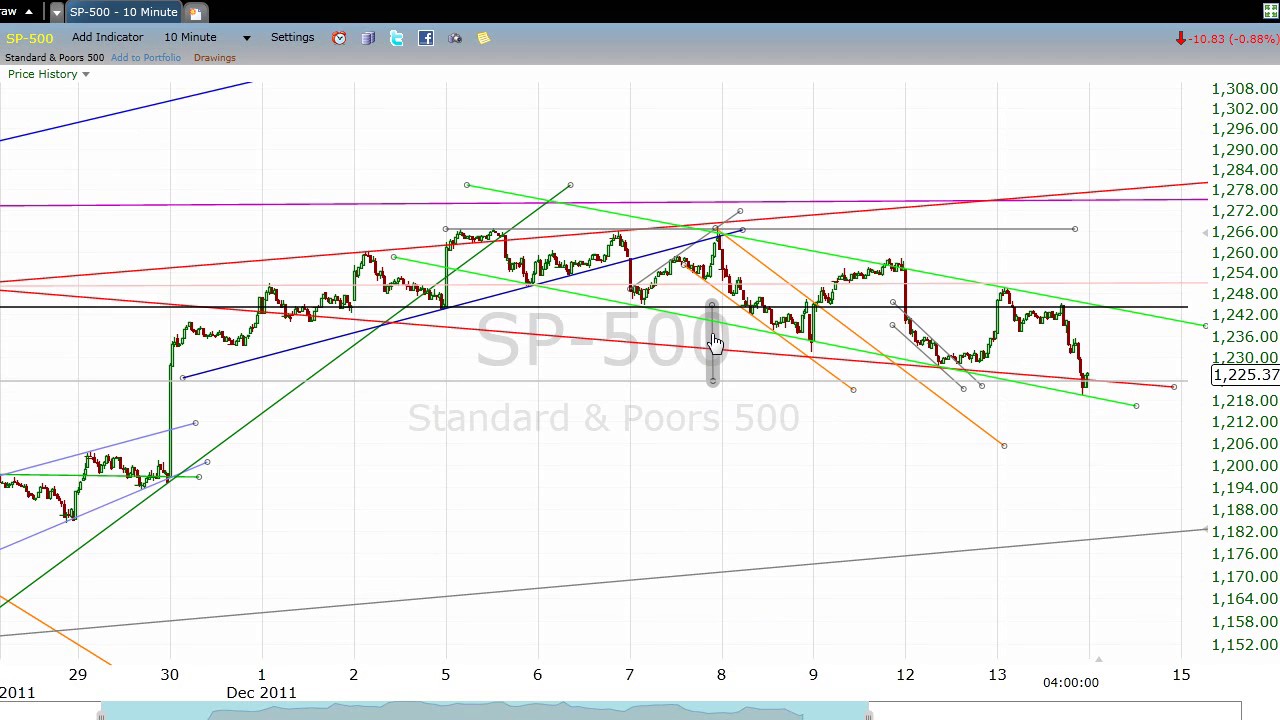
pyautogui.moveTo(714, 343); pyautogui.dragTo(616, 265)
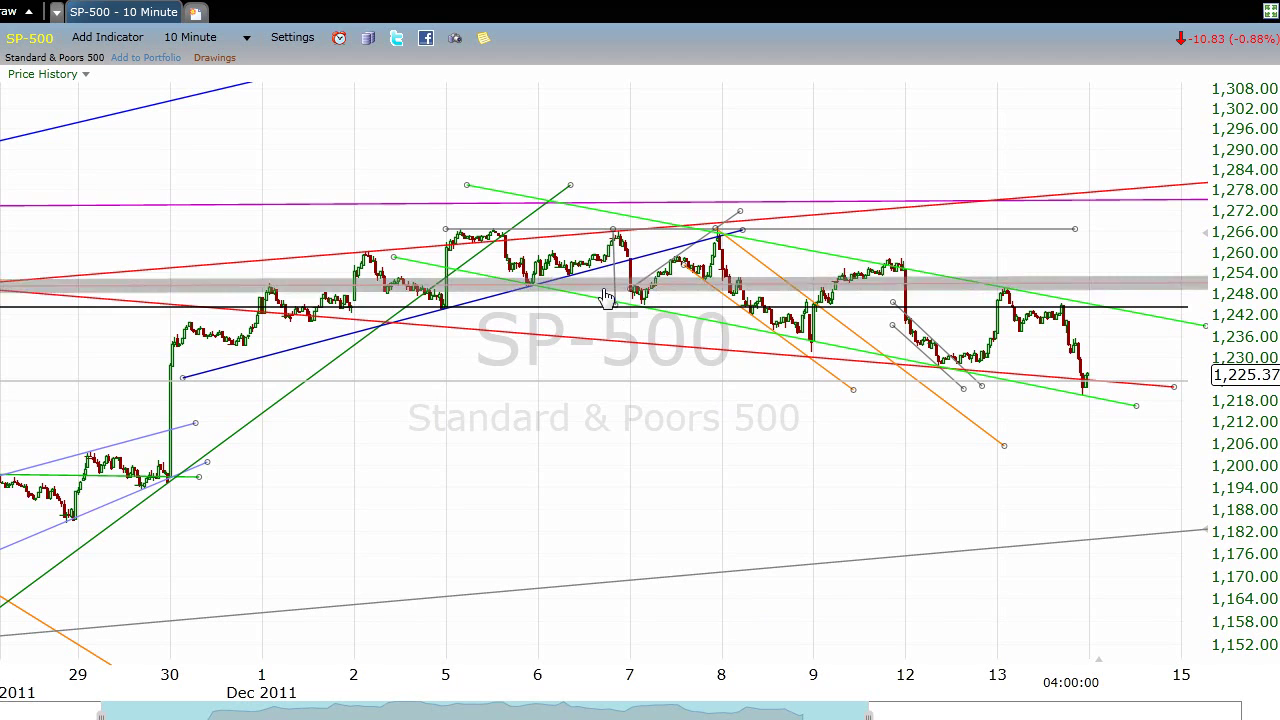
pyautogui.moveTo(606, 297); pyautogui.dragTo(586, 320)
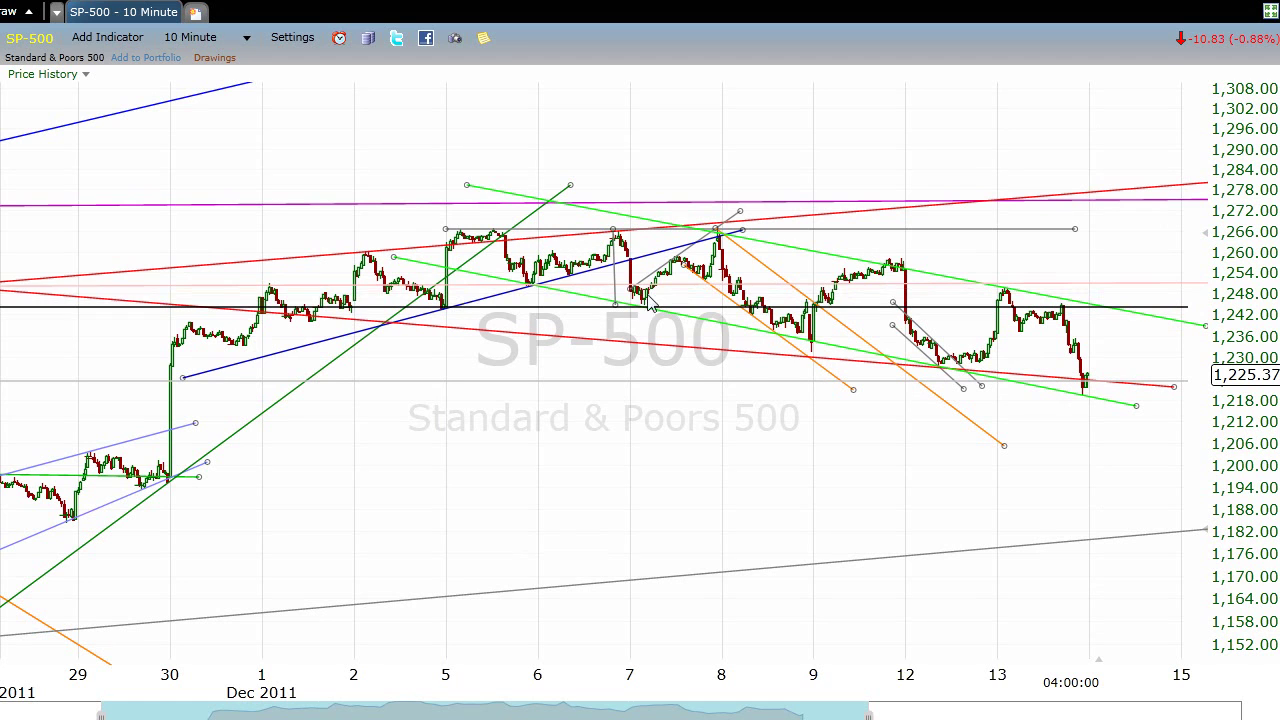
# Step: Move the grey vertical line right, zoom to 1–15 December, and erase the upper green trendline
pyautogui.moveTo(611, 273)
pyautogui.mouseDown()
pyautogui.moveTo(820, 362)
pyautogui.moveTo(819, 350)
pyautogui.moveTo(807, 356)
pyautogui.mouseUp()
pyautogui.moveTo(104, 716); pyautogui.dragTo(228, 716)
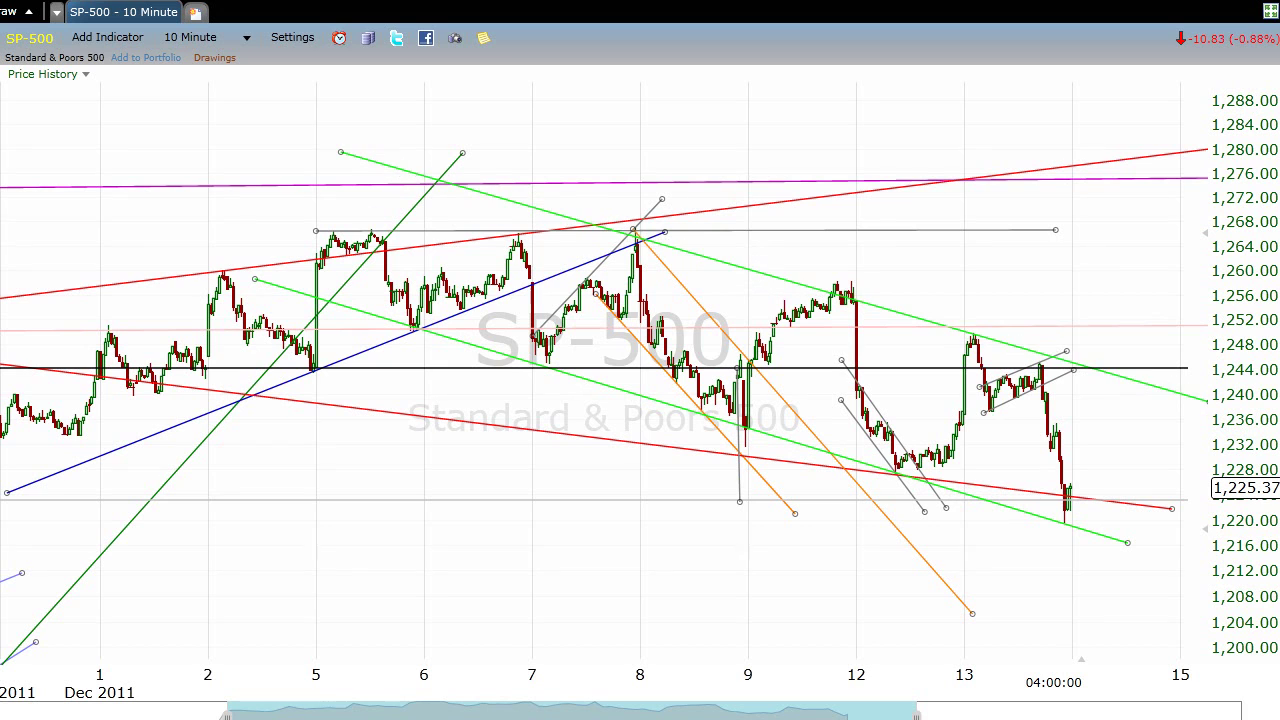
pyautogui.click(716, 266)
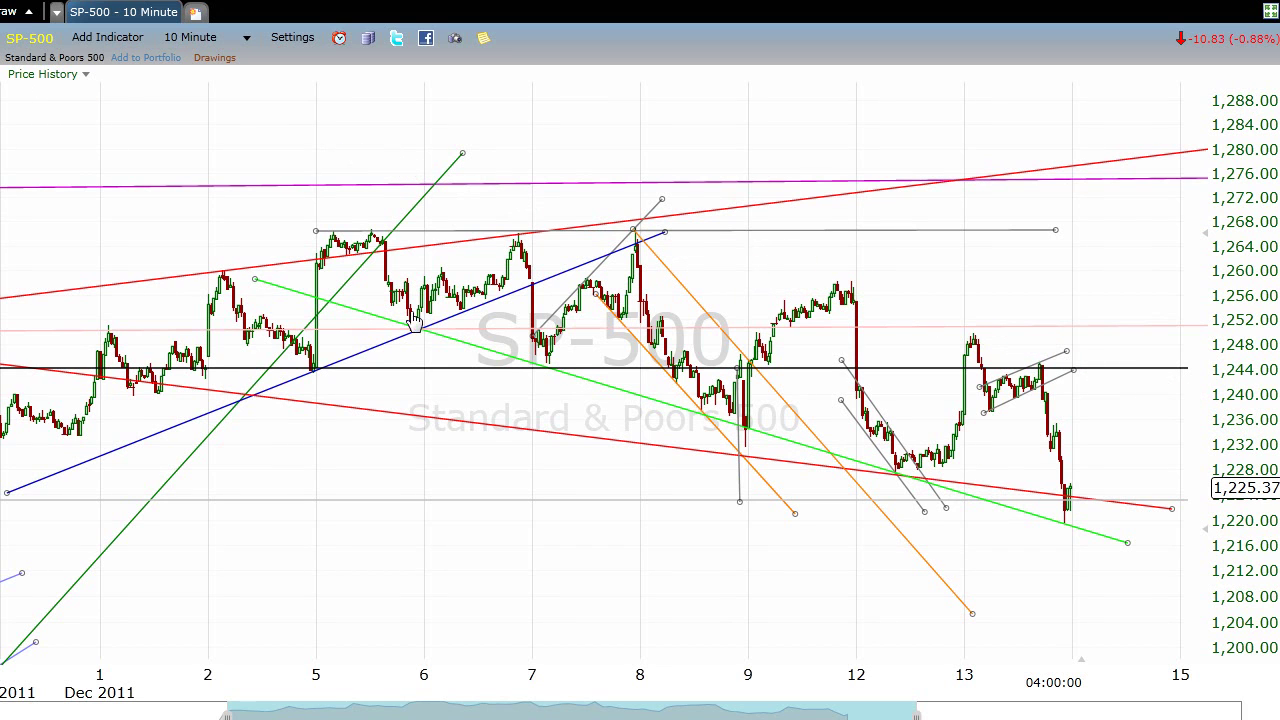
# Step: Create a line parallel to the lower green trendline, placed along the December highs
pyautogui.rightClick(601, 390)
pyautogui.click(668, 425)
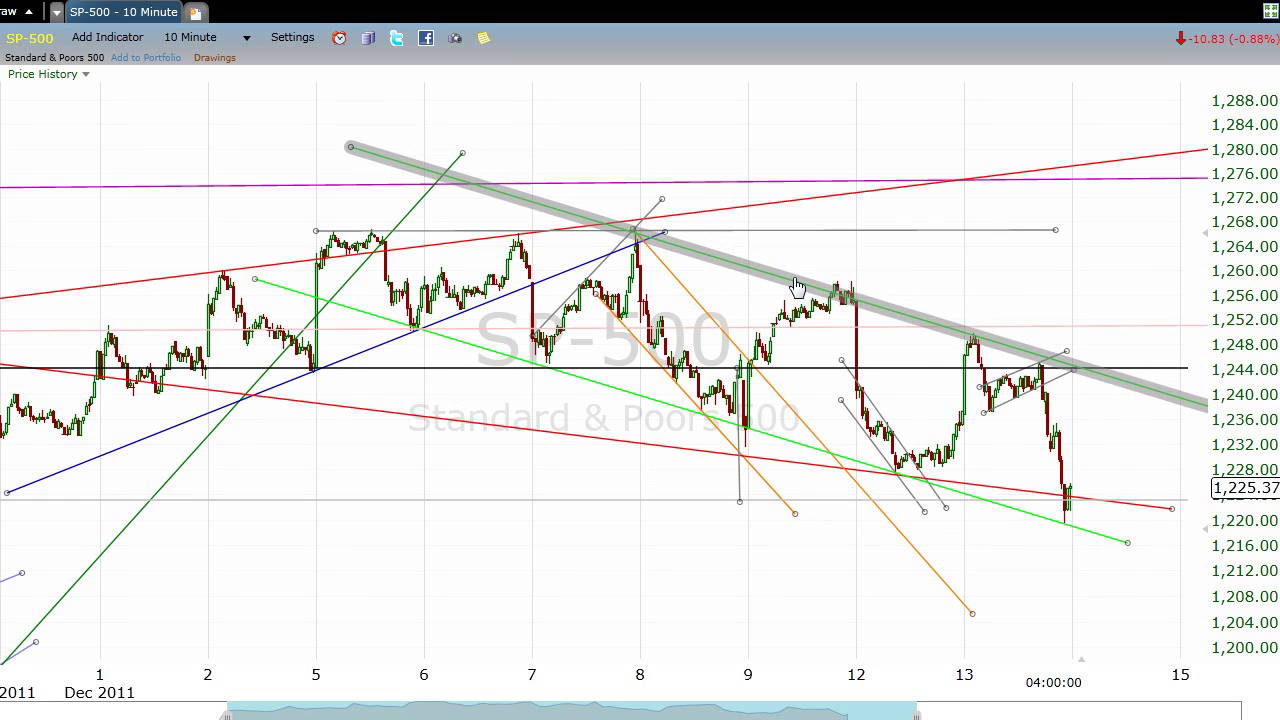
pyautogui.click(797, 288)
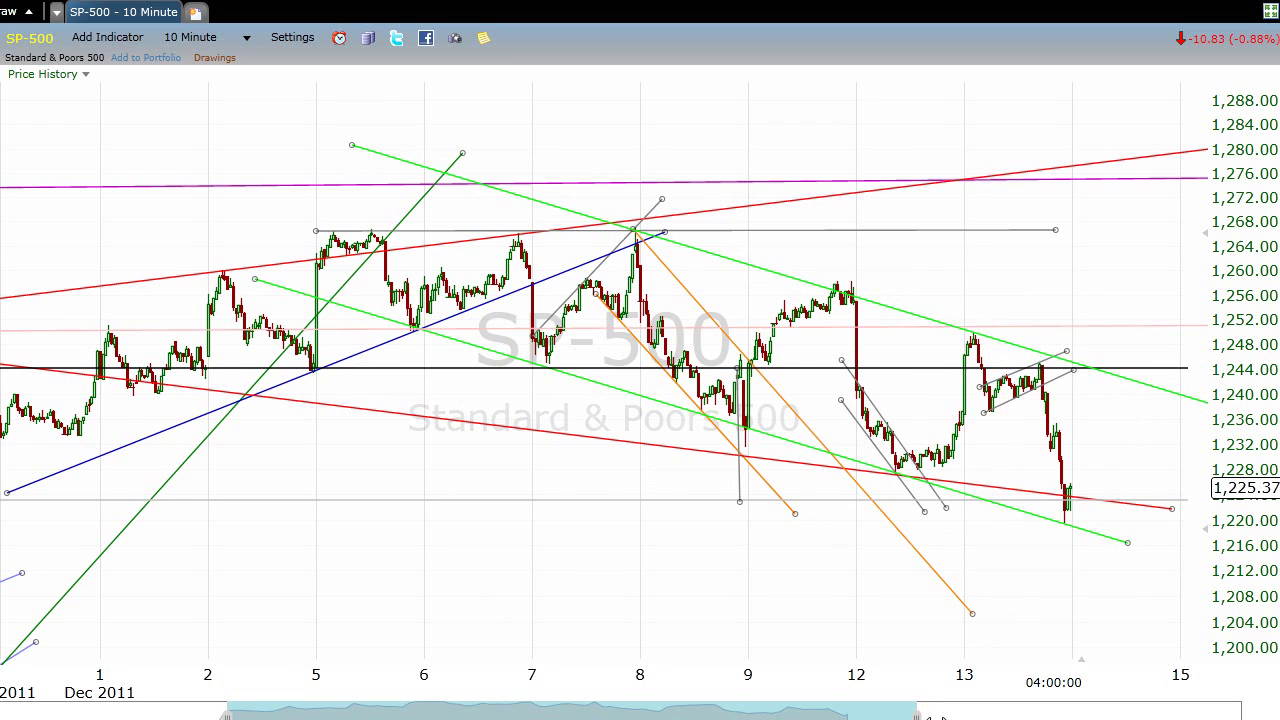
# Step: Zoom out slightly and switch the S&P 500 chart to 2 Hour bars
pyautogui.moveTo(932, 716); pyautogui.dragTo(958, 716)
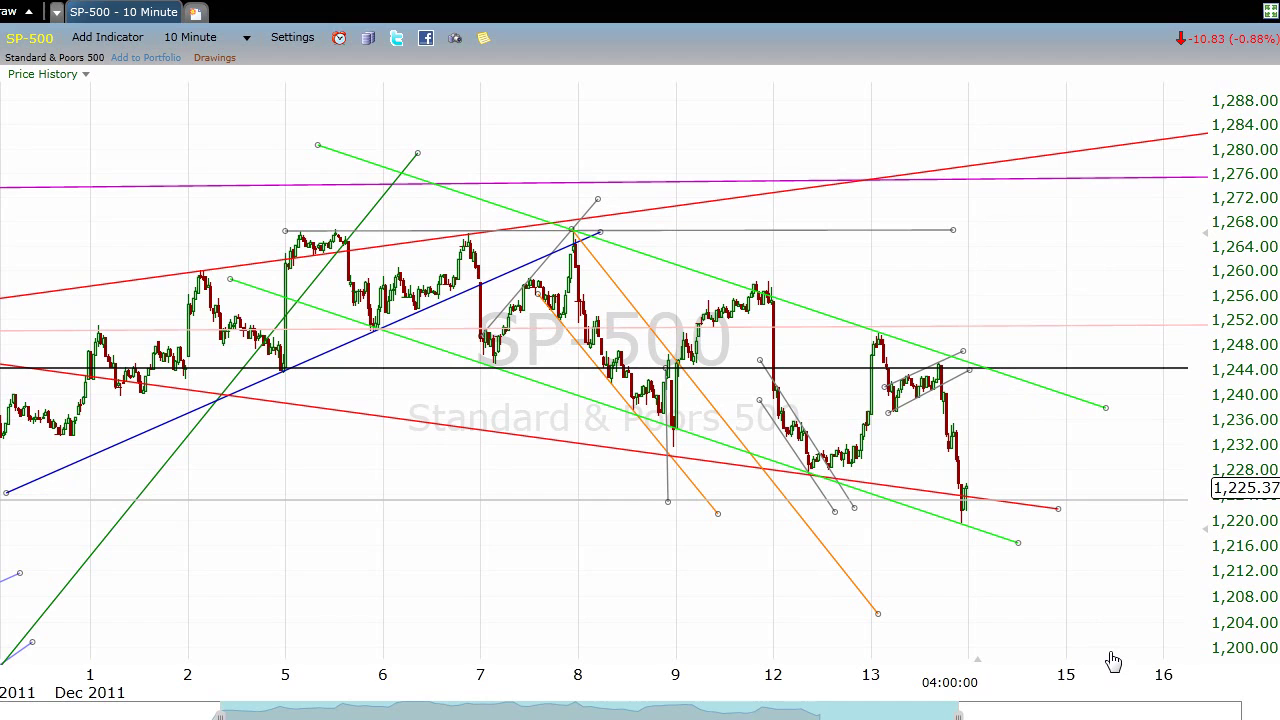
pyautogui.click(222, 40)
pyautogui.click(218, 226)
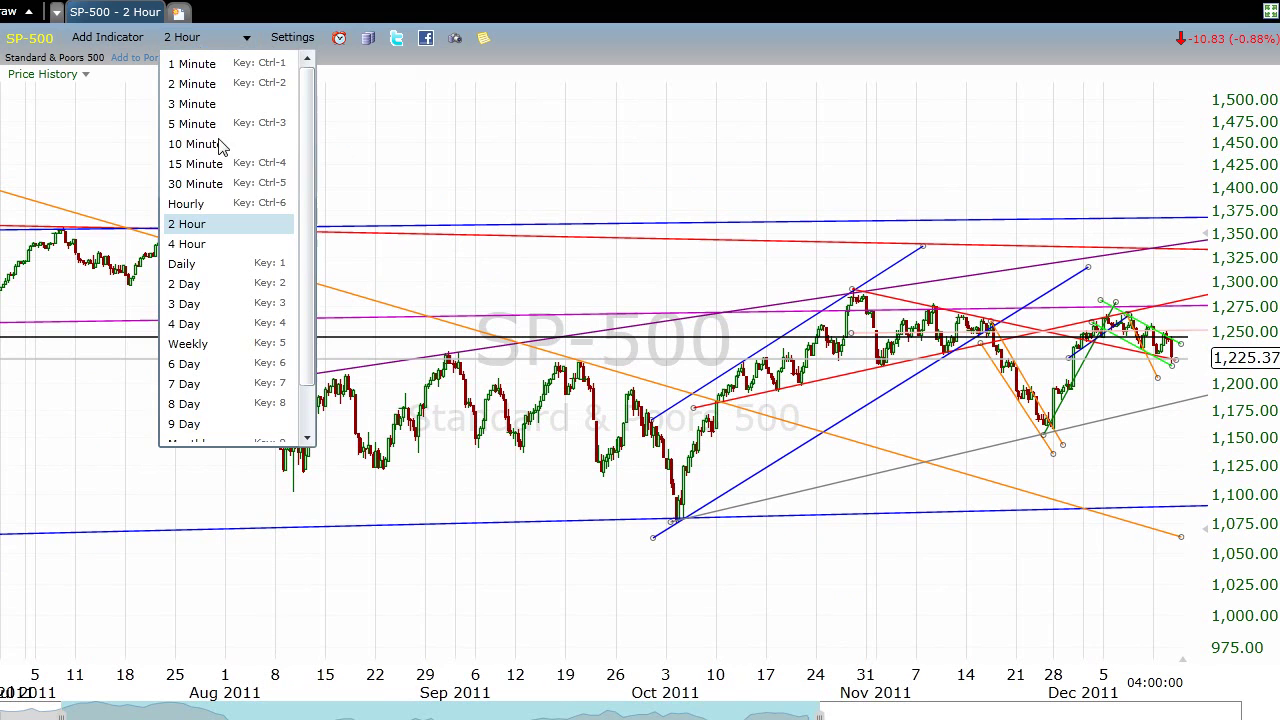
# Step: Switch the chart to Hourly bars, then back to 10 Minute bars
pyautogui.click(199, 44)
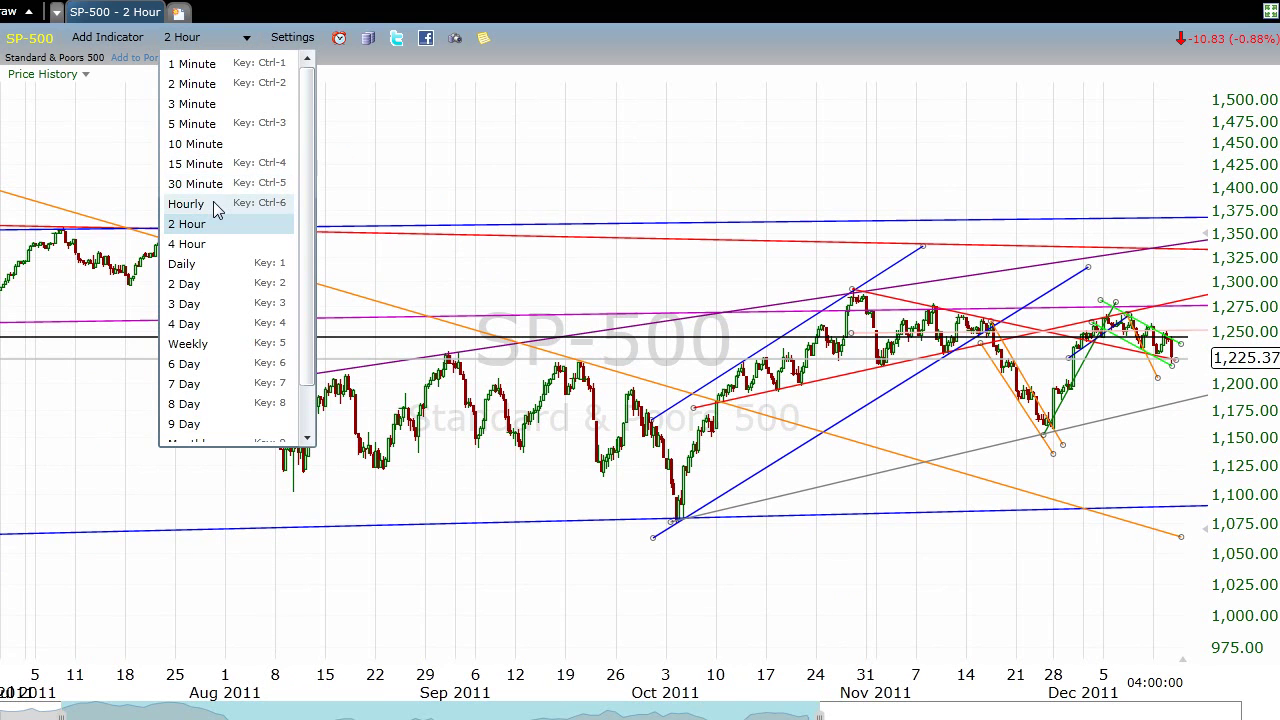
pyautogui.click(218, 204)
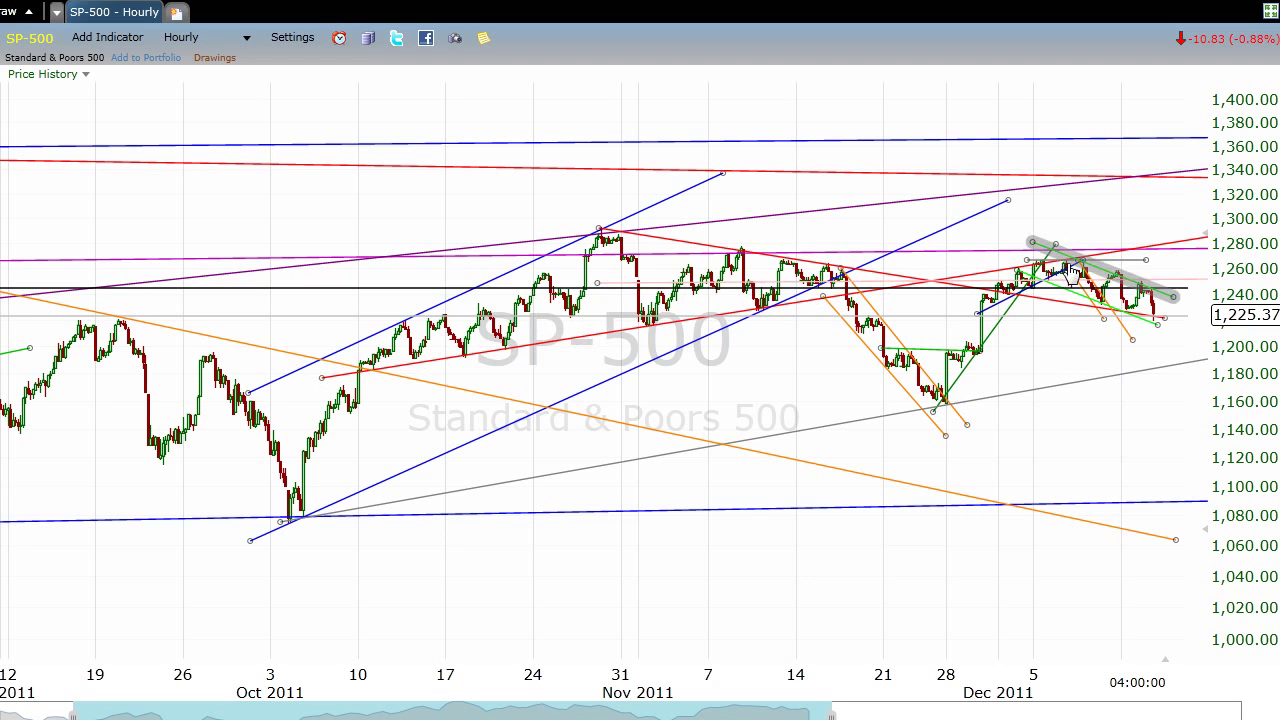
pyautogui.click(237, 46)
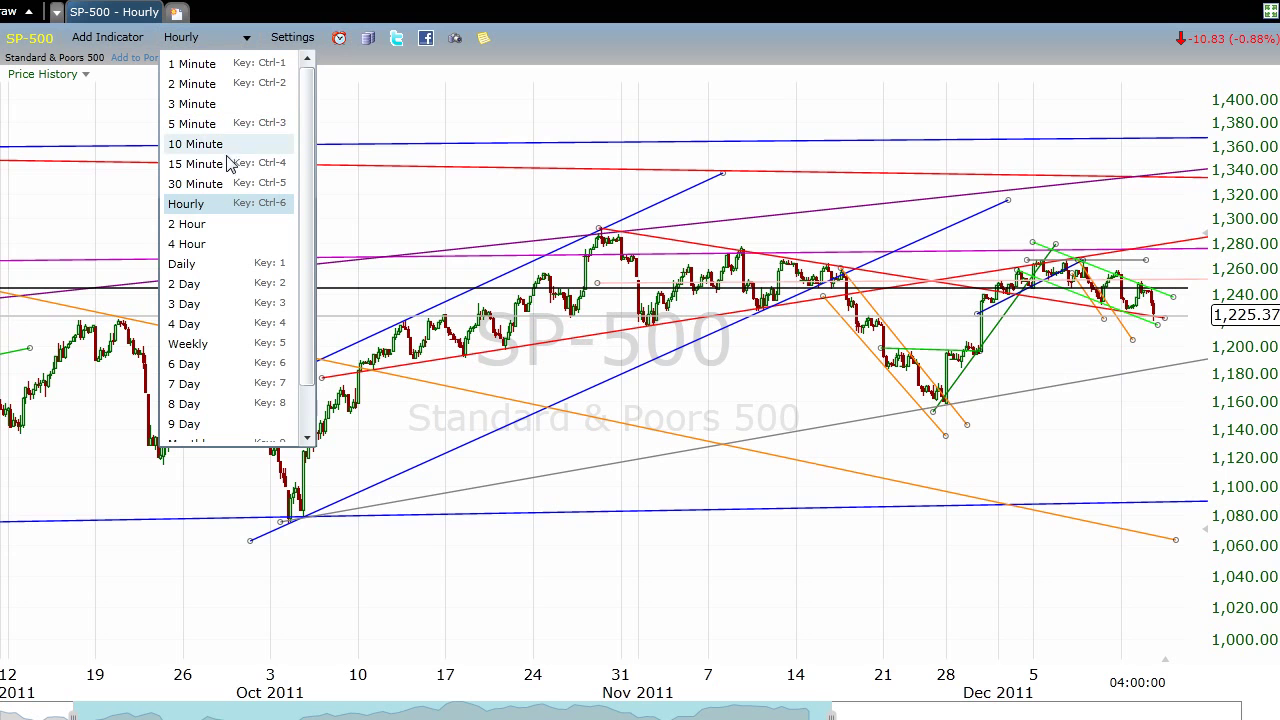
pyautogui.click(225, 149)
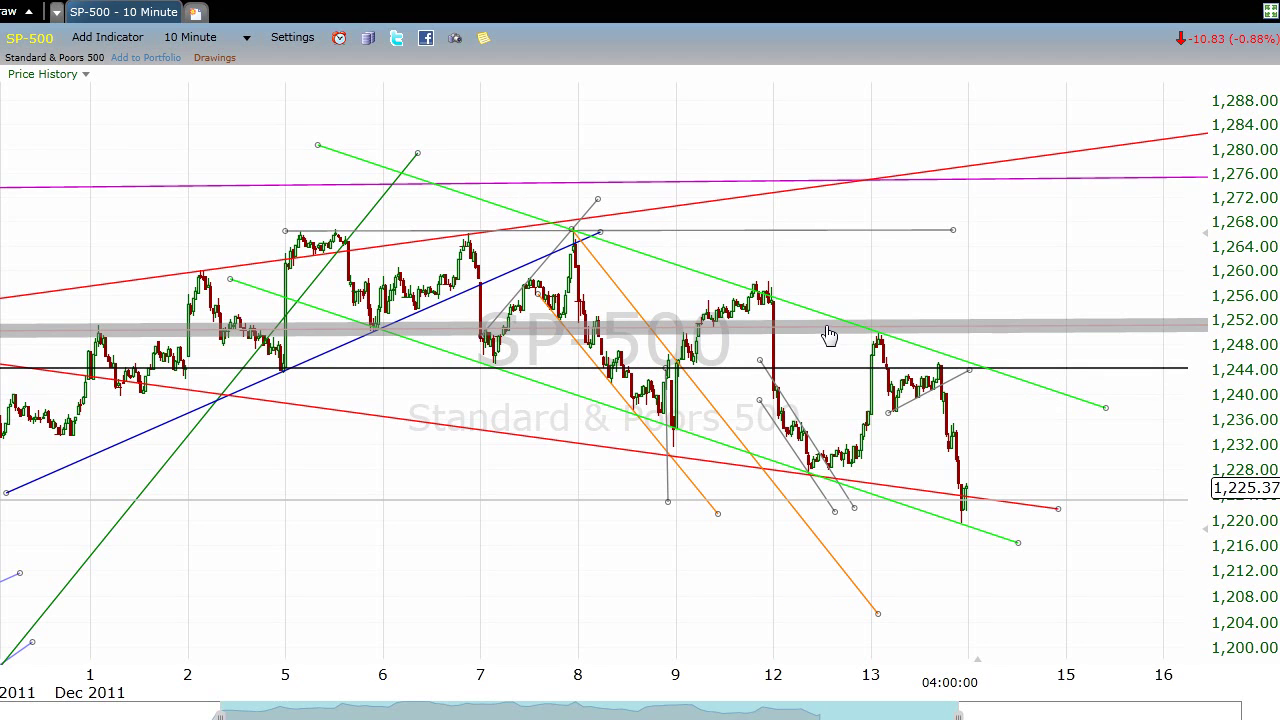
# Step: Add a parallel to the Dec 13 rising line; extend the green trendline and grey 1,266 line right
pyautogui.rightClick(830, 335)
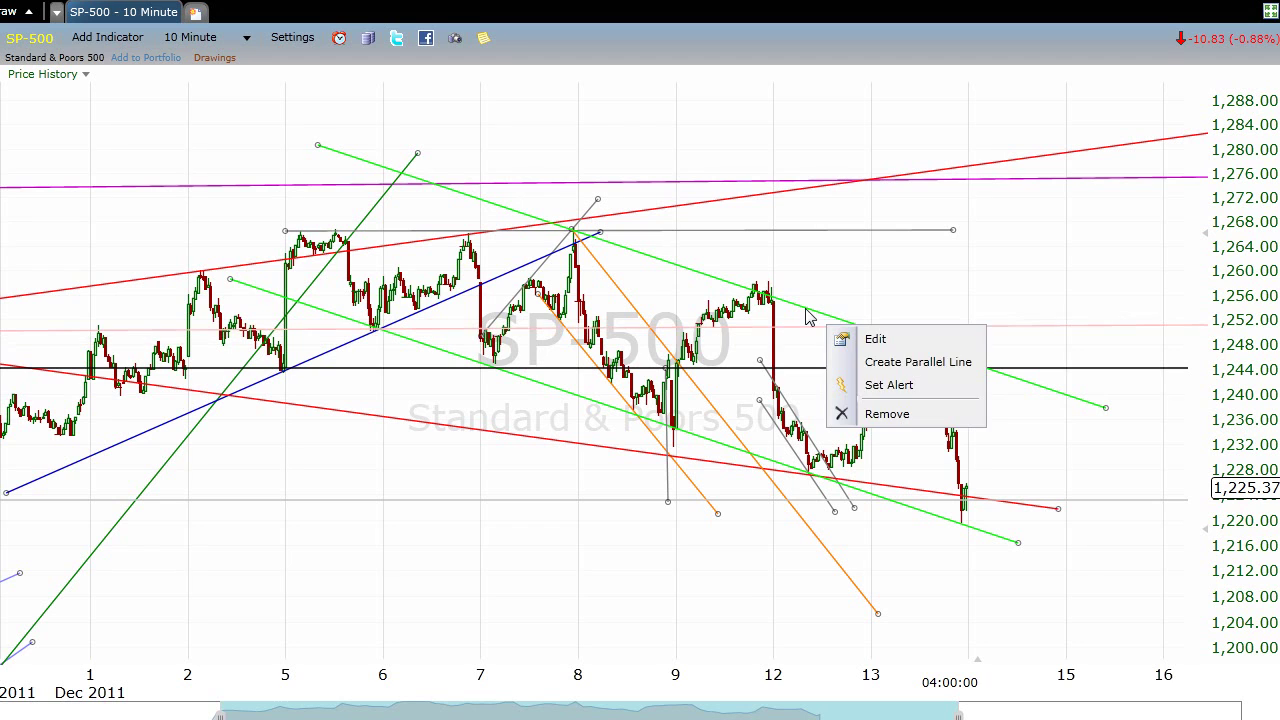
pyautogui.click(707, 274)
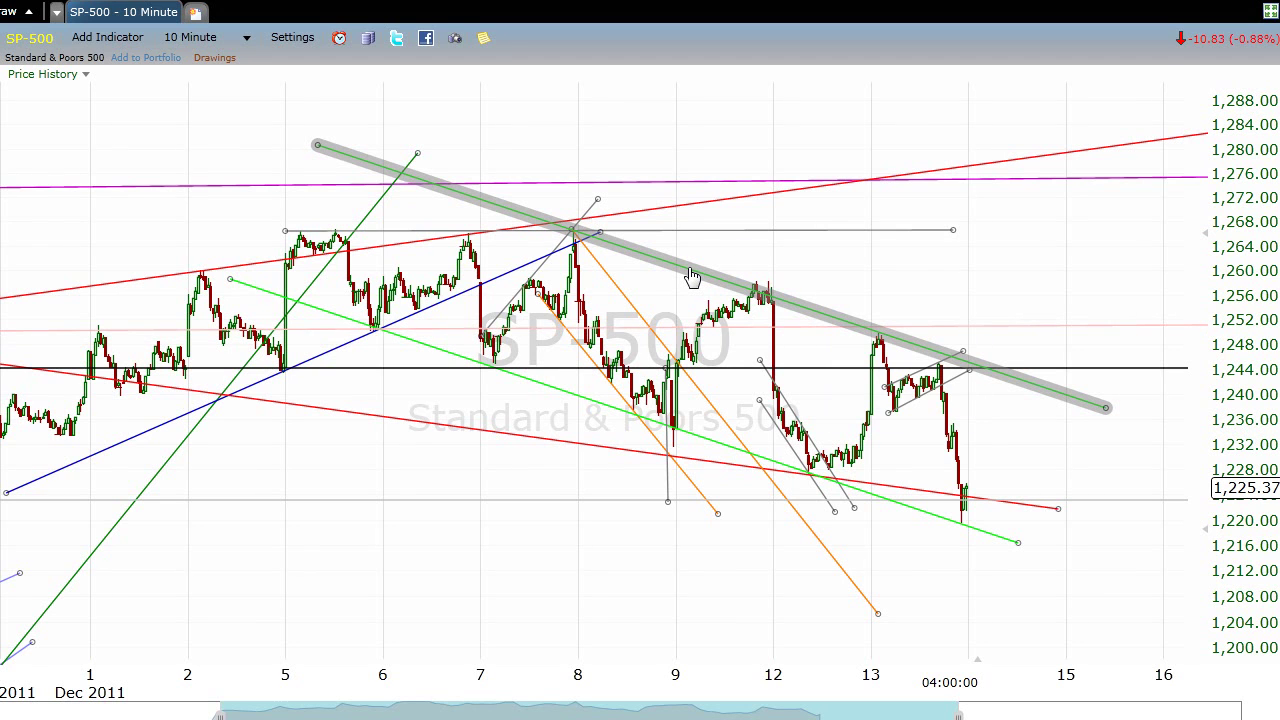
pyautogui.moveTo(1108, 410); pyautogui.dragTo(1124, 405)
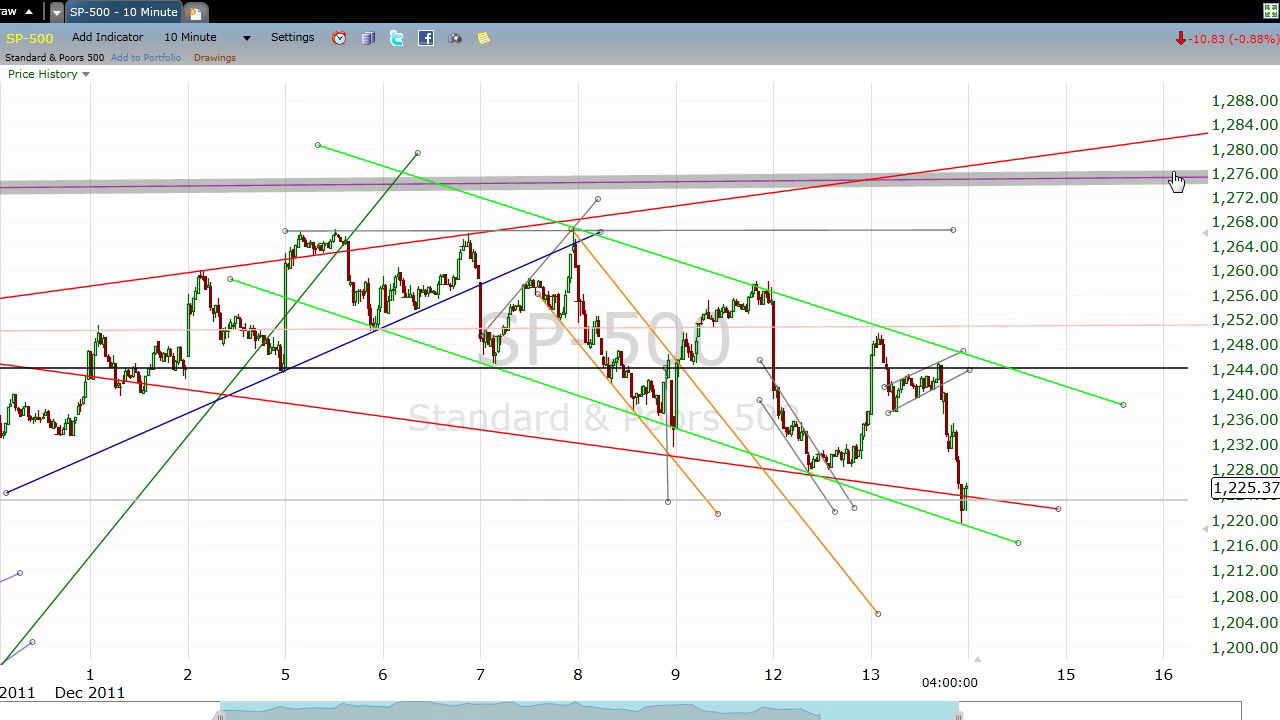
pyautogui.moveTo(954, 231); pyautogui.dragTo(1180, 231)
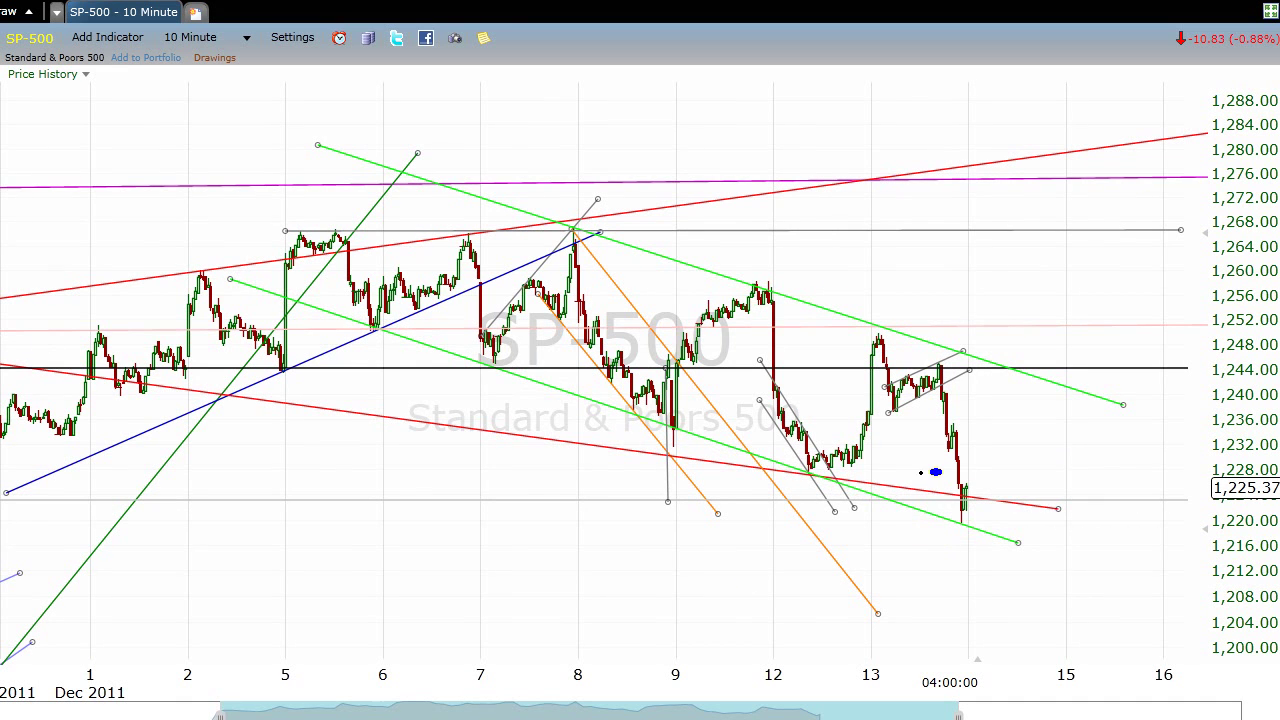
# Step: Draw a shaded ellipse around the most recent candles near 1,222
pyautogui.moveTo(920, 467); pyautogui.dragTo(996, 544)
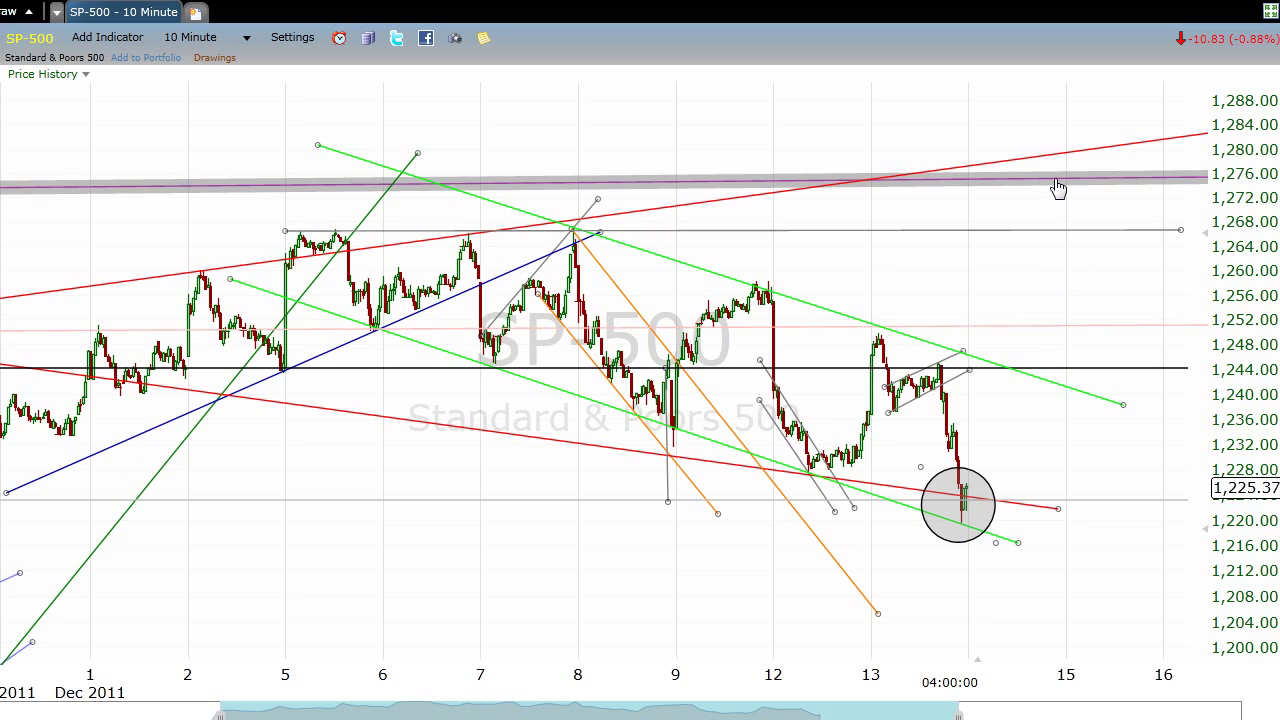
# Step: Try the 4 Hour, 5 Minute and 10 Minute intervals, settling on 2 Minute bars
pyautogui.click(226, 40)
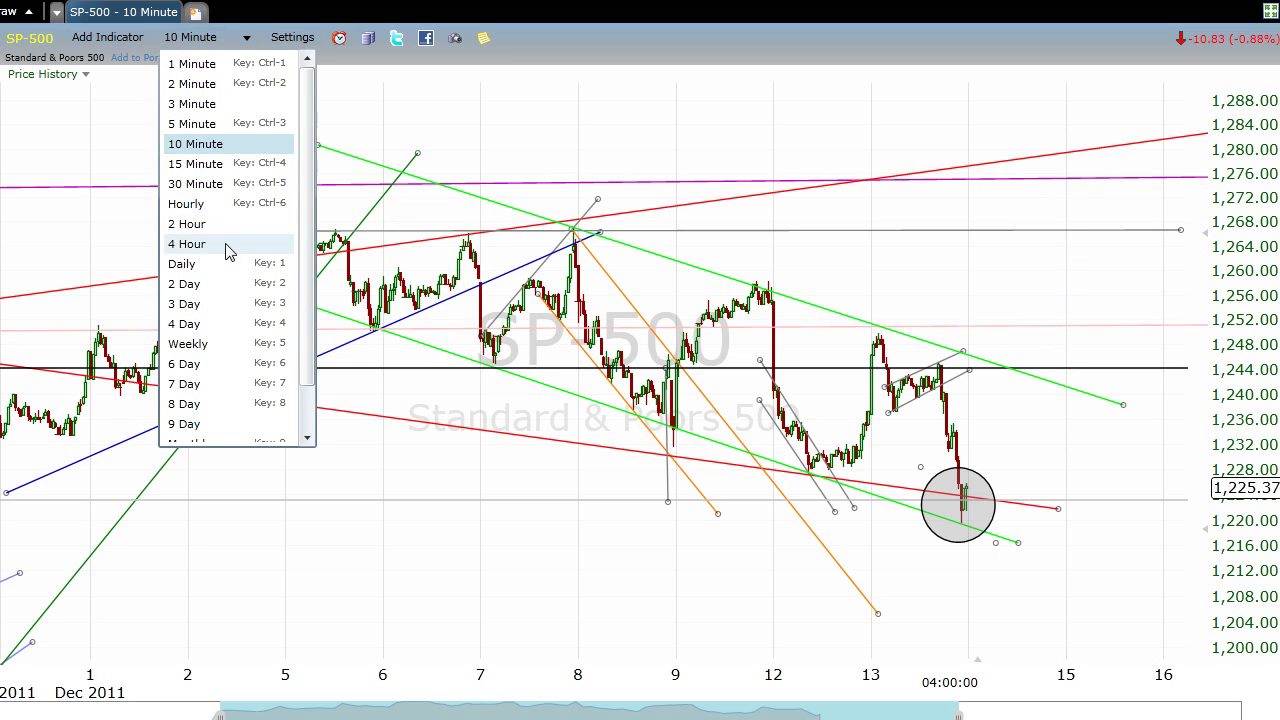
pyautogui.click(226, 246)
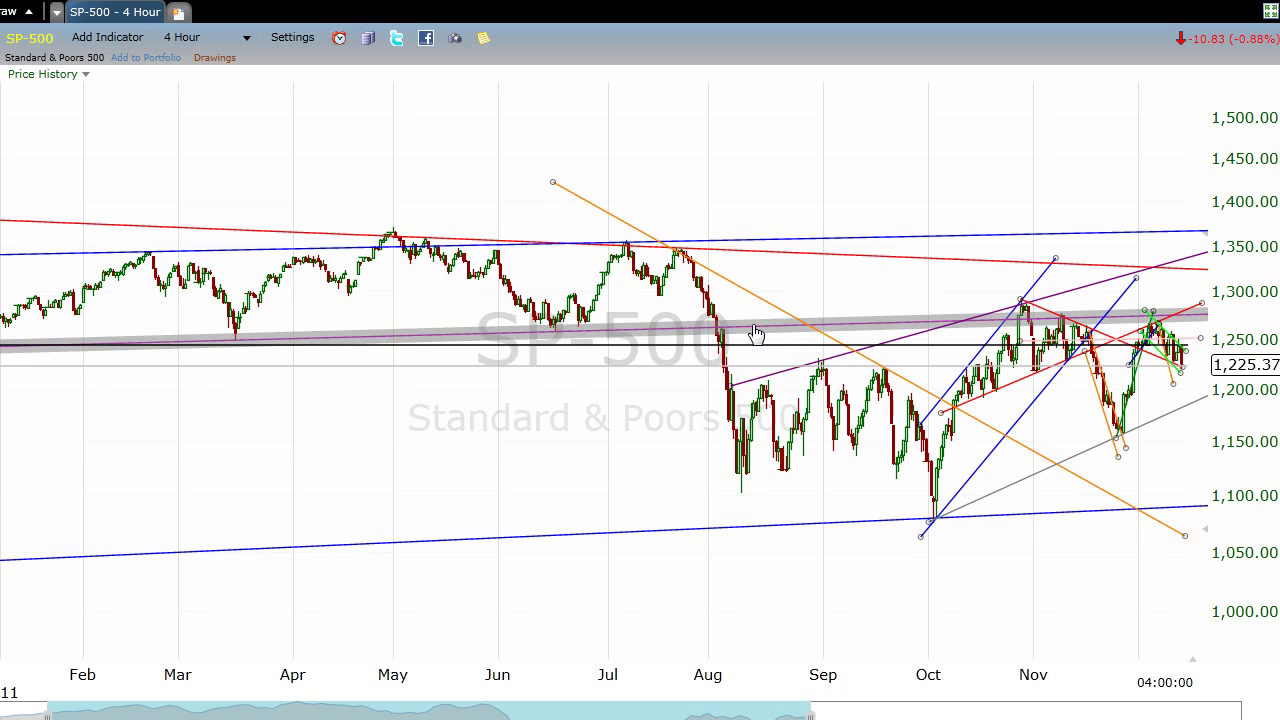
pyautogui.click(215, 42)
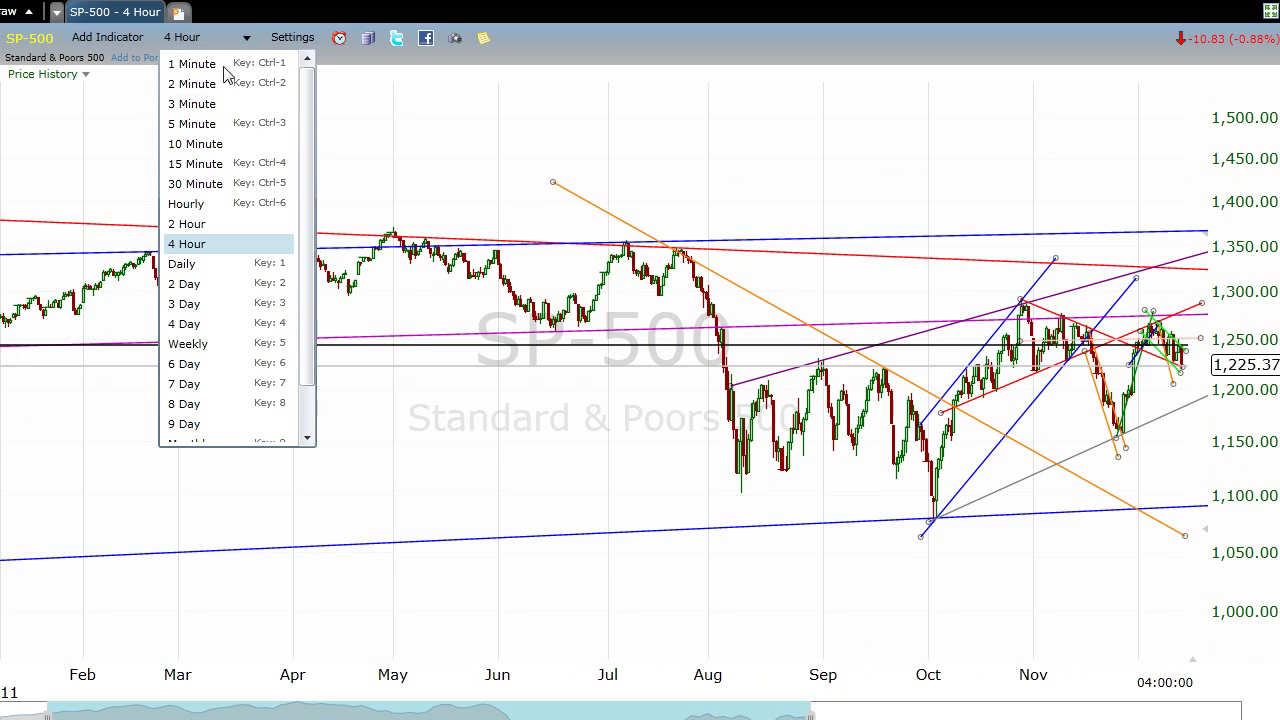
pyautogui.click(218, 125)
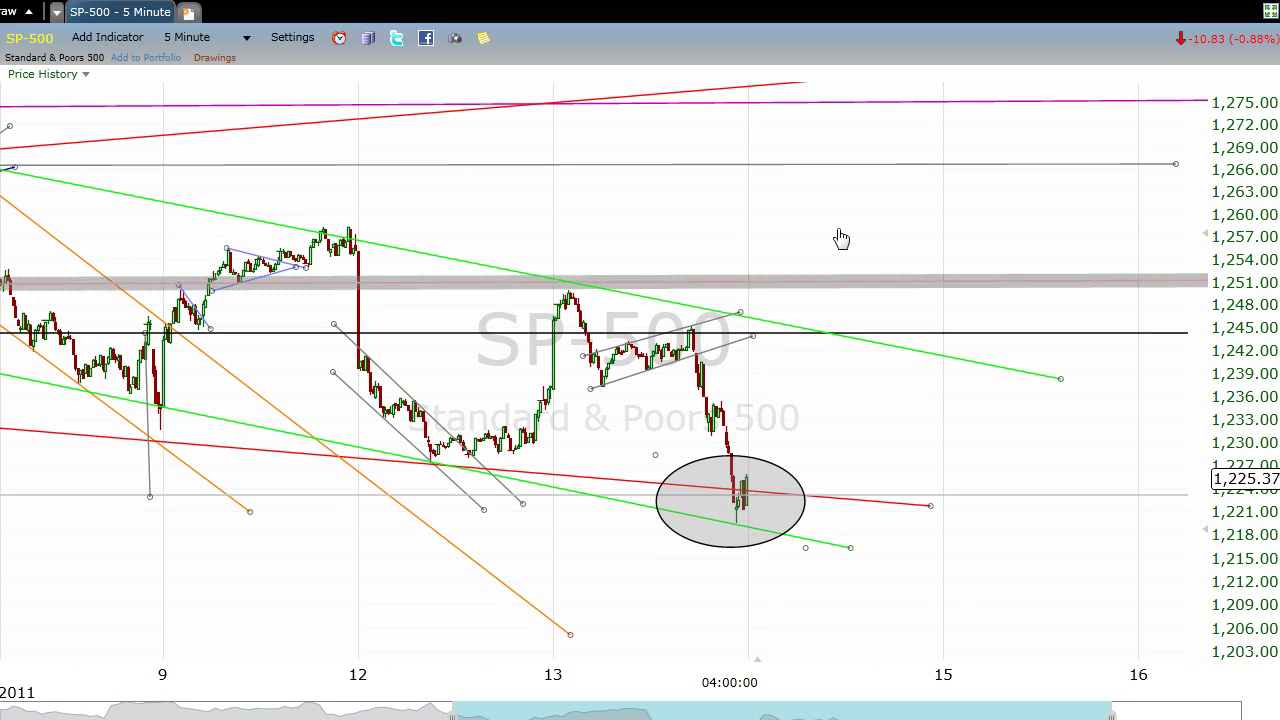
pyautogui.click(224, 38)
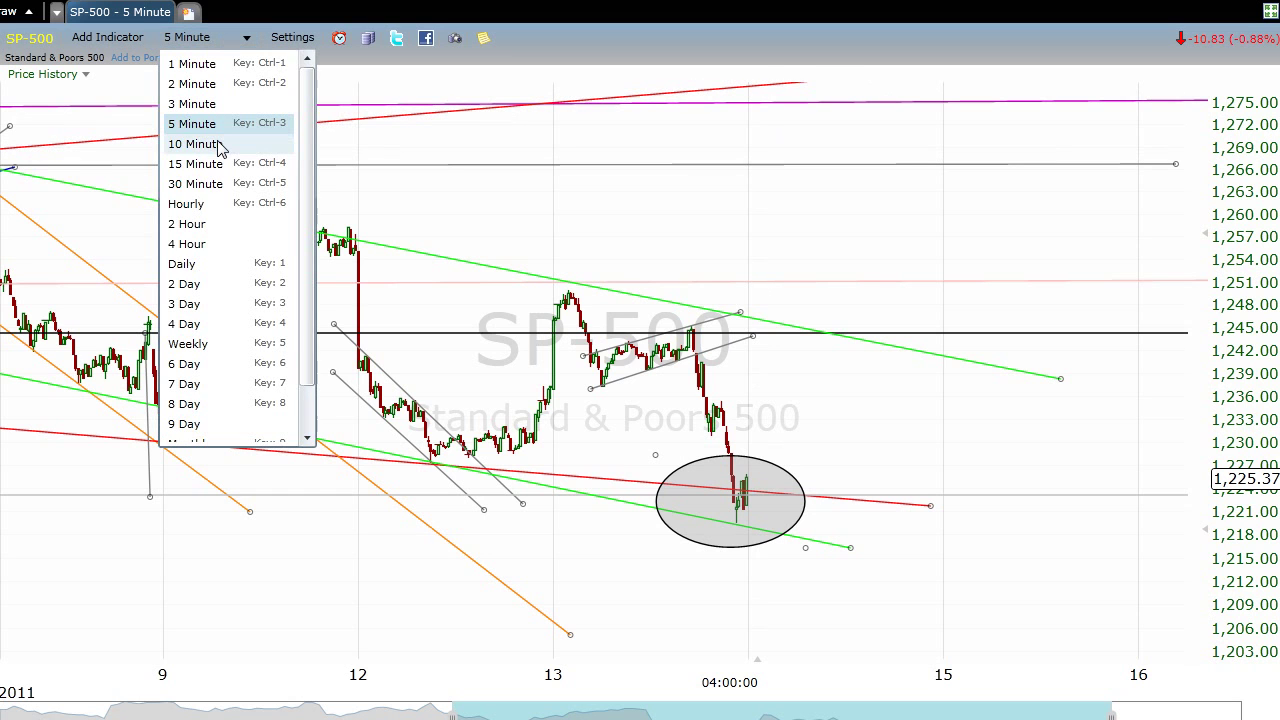
pyautogui.click(200, 144)
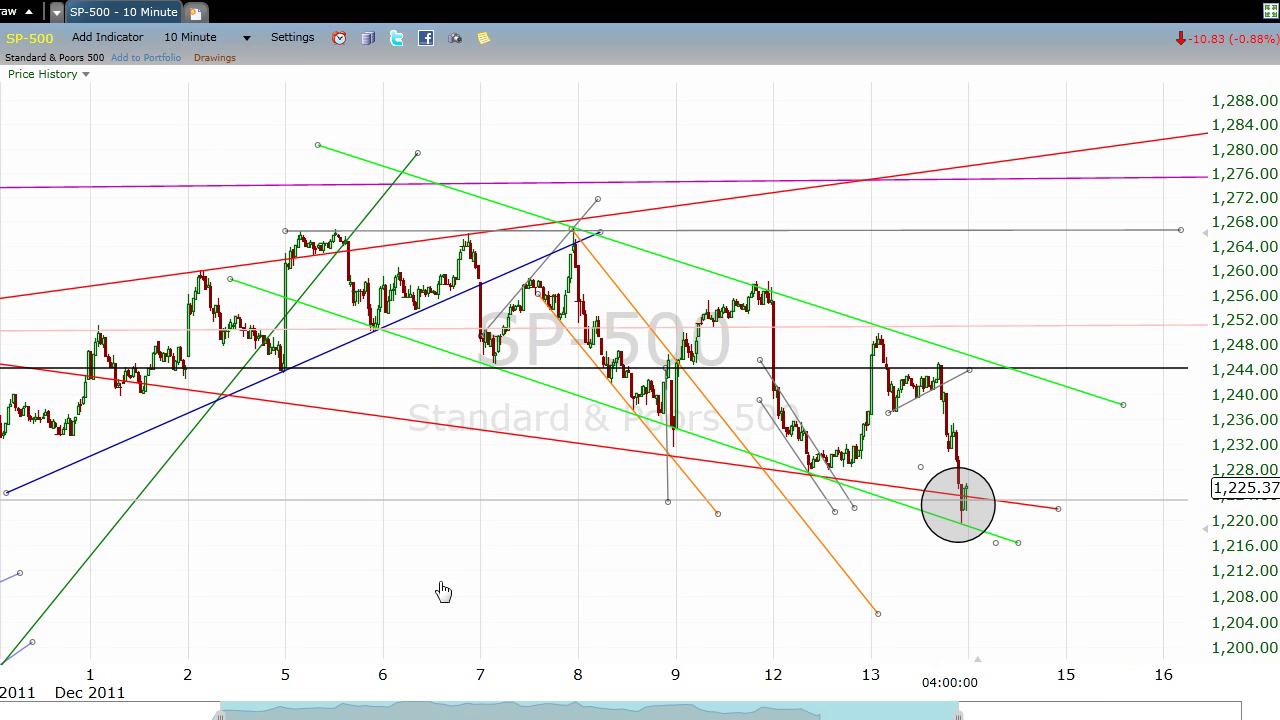
pyautogui.click(238, 40)
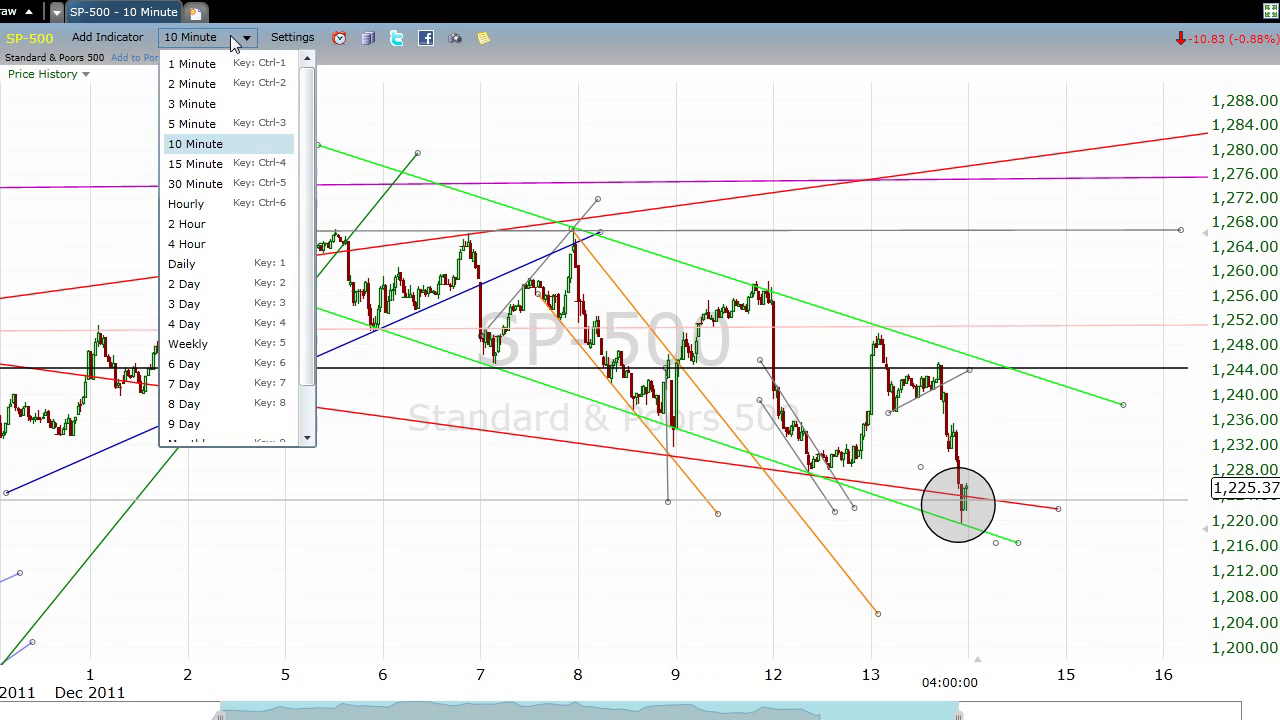
pyautogui.click(228, 93)
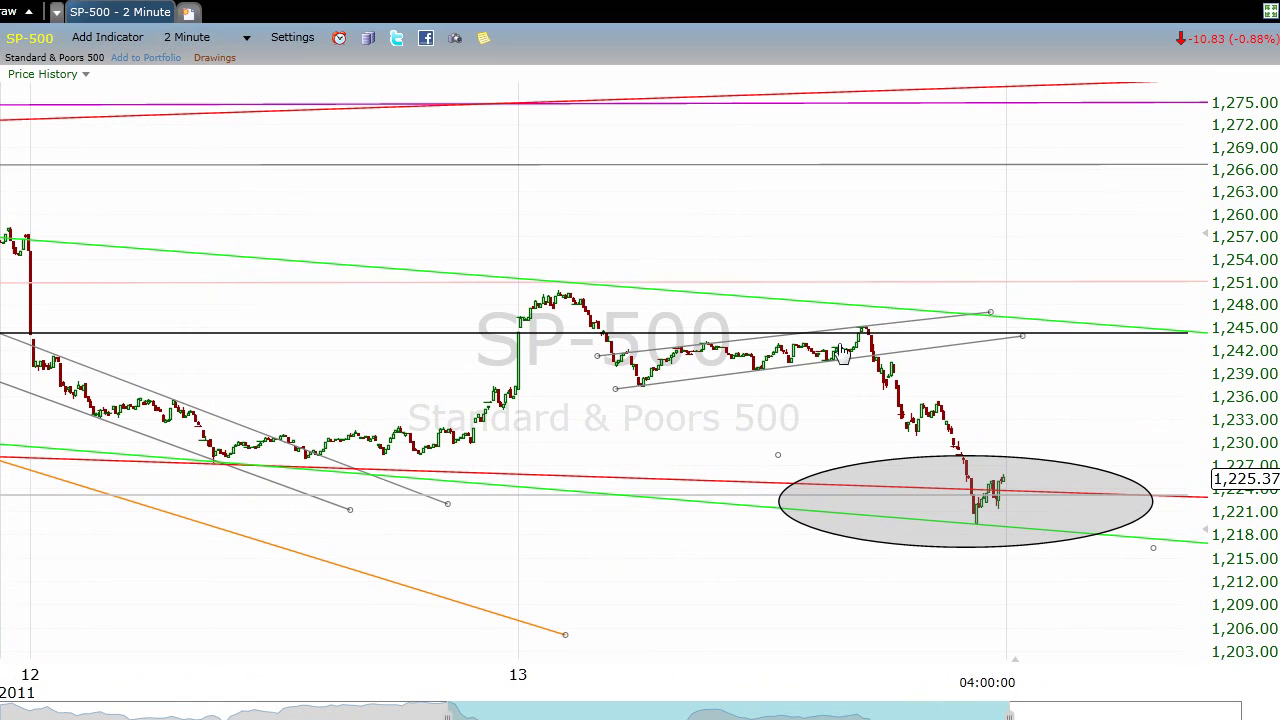
# Step: Recolour the first gray channel trendline on the 13th to lavender
pyautogui.rightClick(904, 357)
pyautogui.click(935, 357)
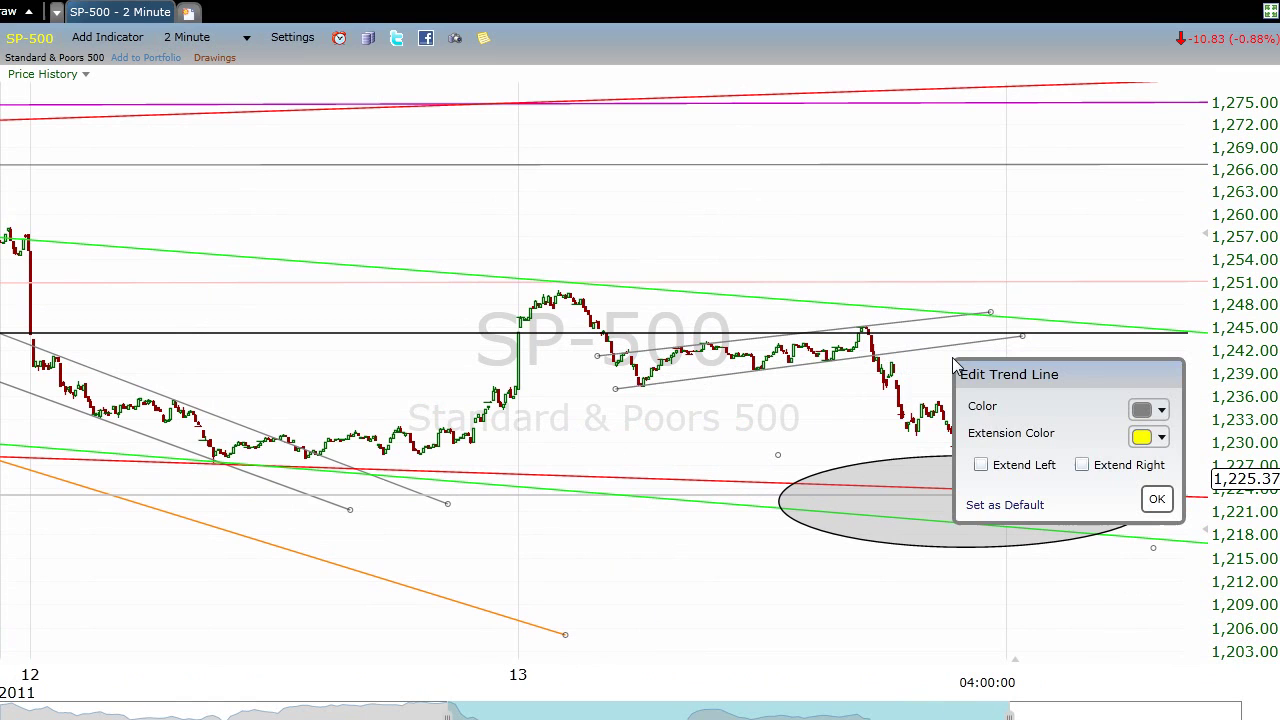
pyautogui.click(1162, 412)
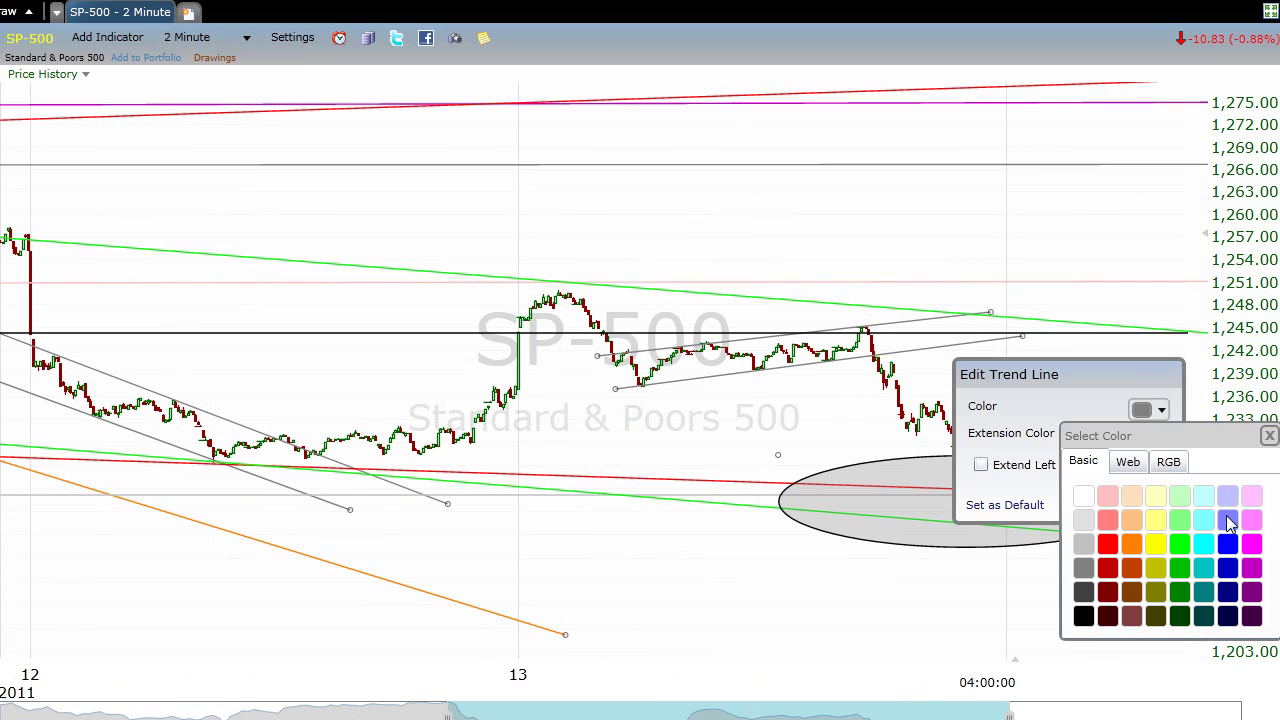
pyautogui.click(1228, 523)
pyautogui.click(1157, 499)
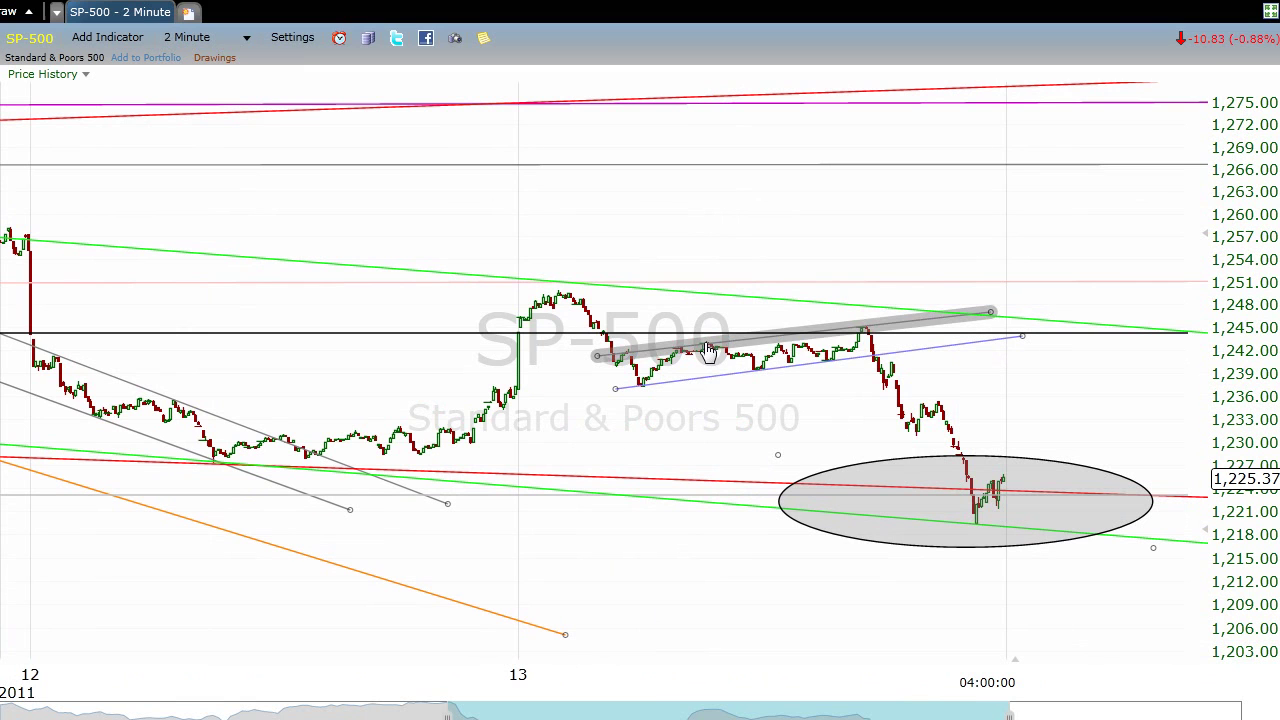
# Step: Make the second gray channel trendline lavender to match the first
pyautogui.rightClick(708, 352)
pyautogui.click(756, 356)
pyautogui.click(960, 408)
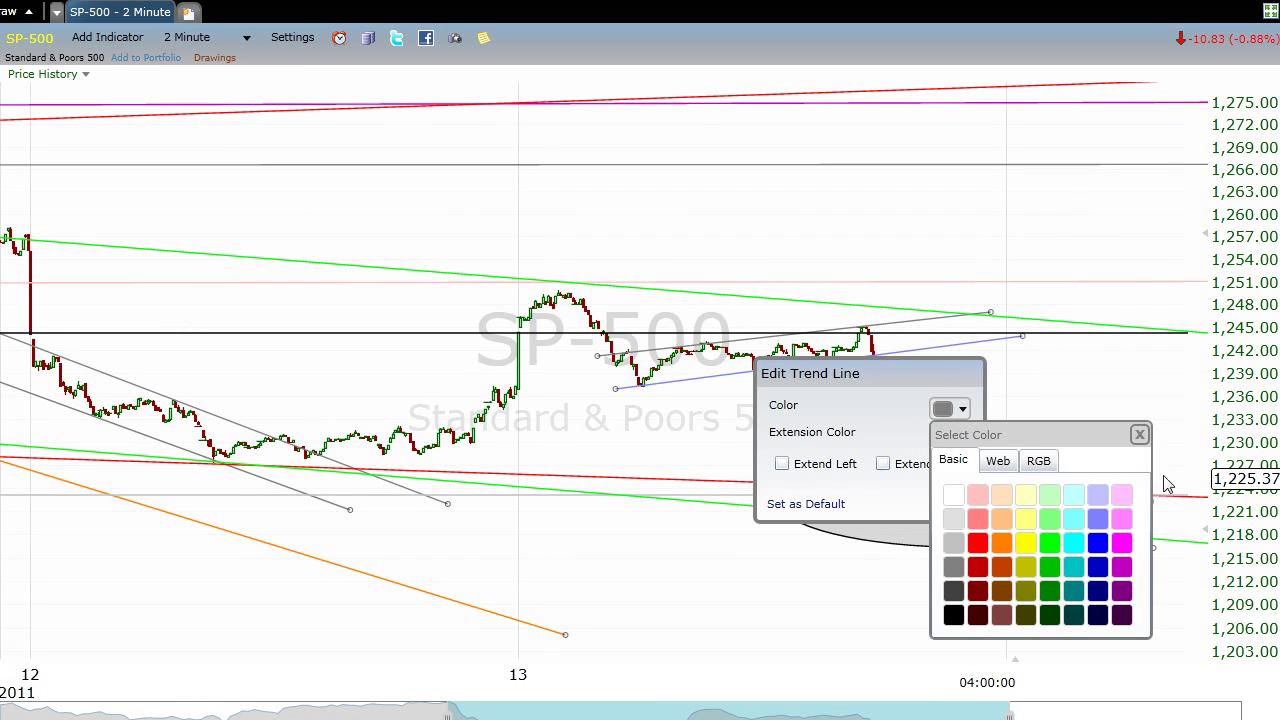
pyautogui.click(1098, 519)
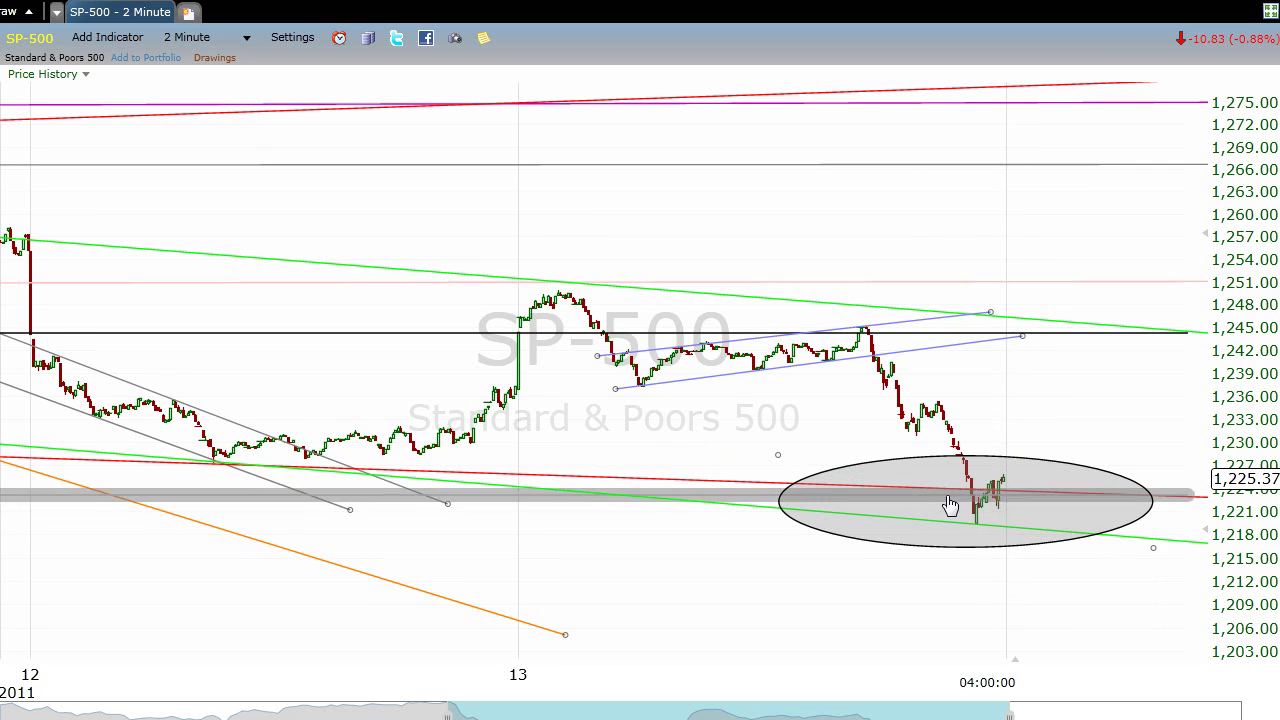
# Step: Pull the gray ellipse's left edge inward twice so it surrounds only the bars after the drop
pyautogui.moveTo(779, 459); pyautogui.dragTo(875, 454)
pyautogui.moveTo(1157, 558); pyautogui.dragTo(1027, 548)
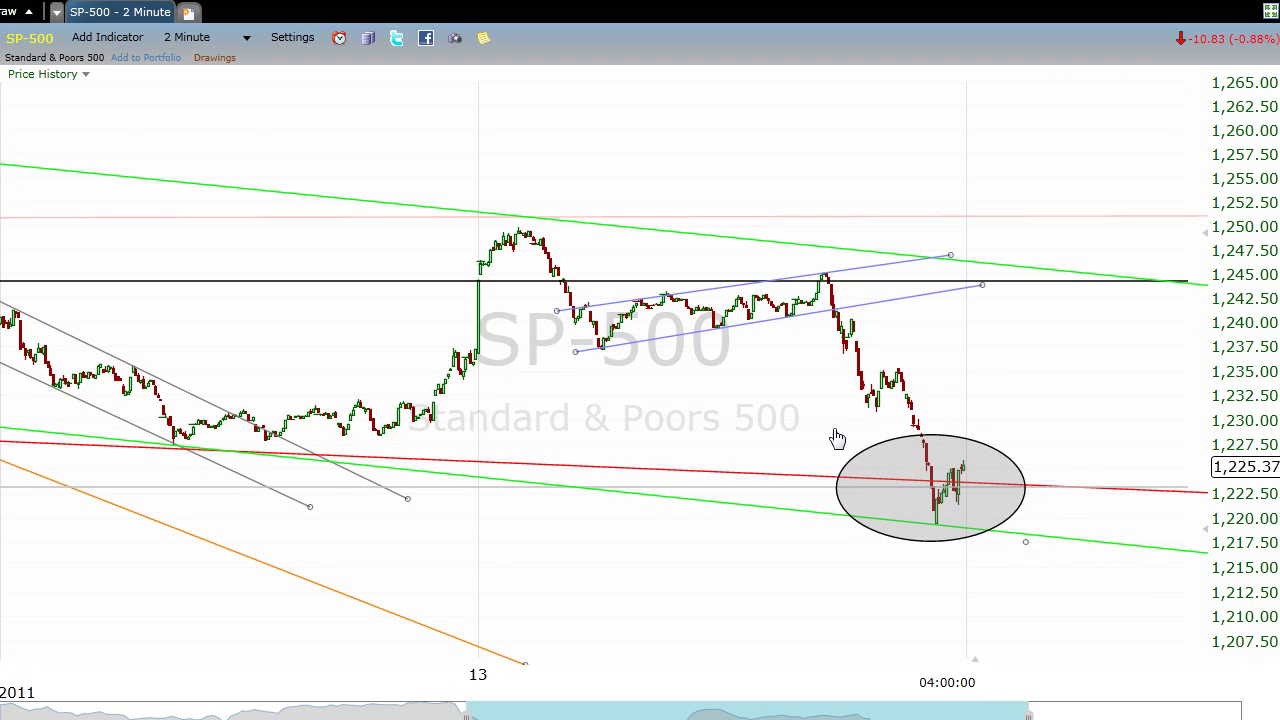
pyautogui.moveTo(835, 434); pyautogui.dragTo(866, 443)
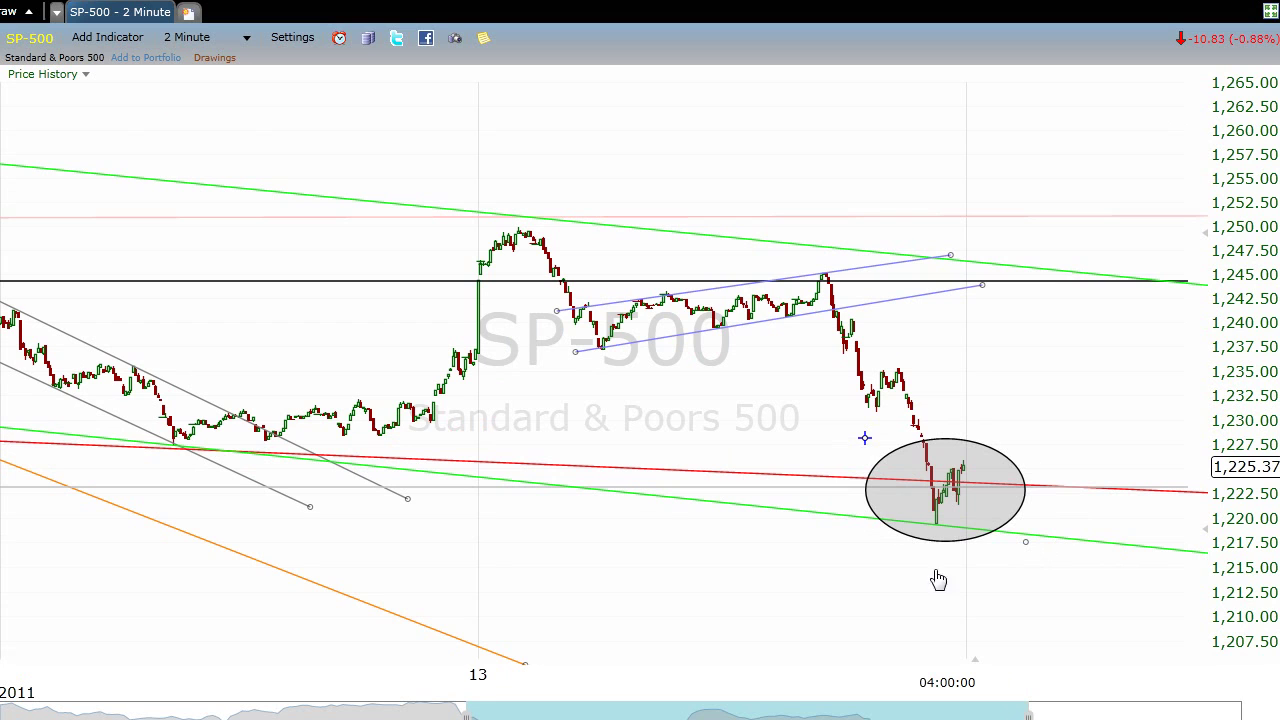
pyautogui.click(909, 483)
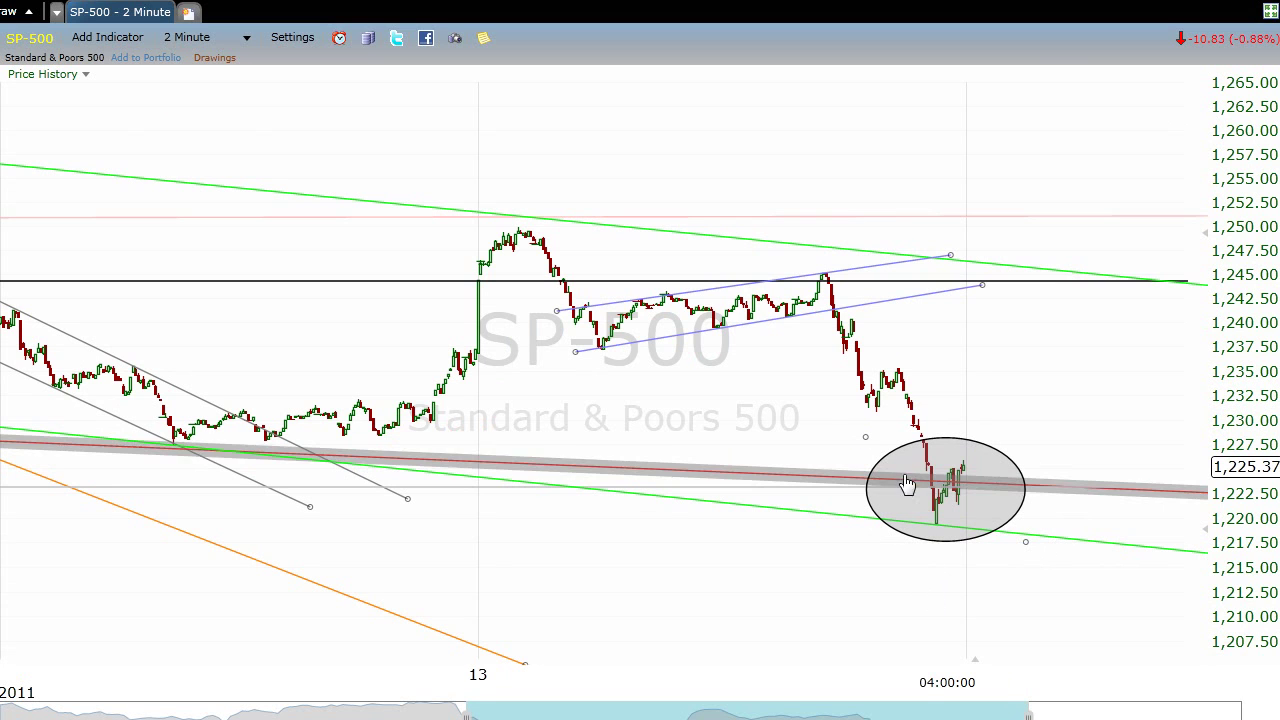
pyautogui.click(787, 511)
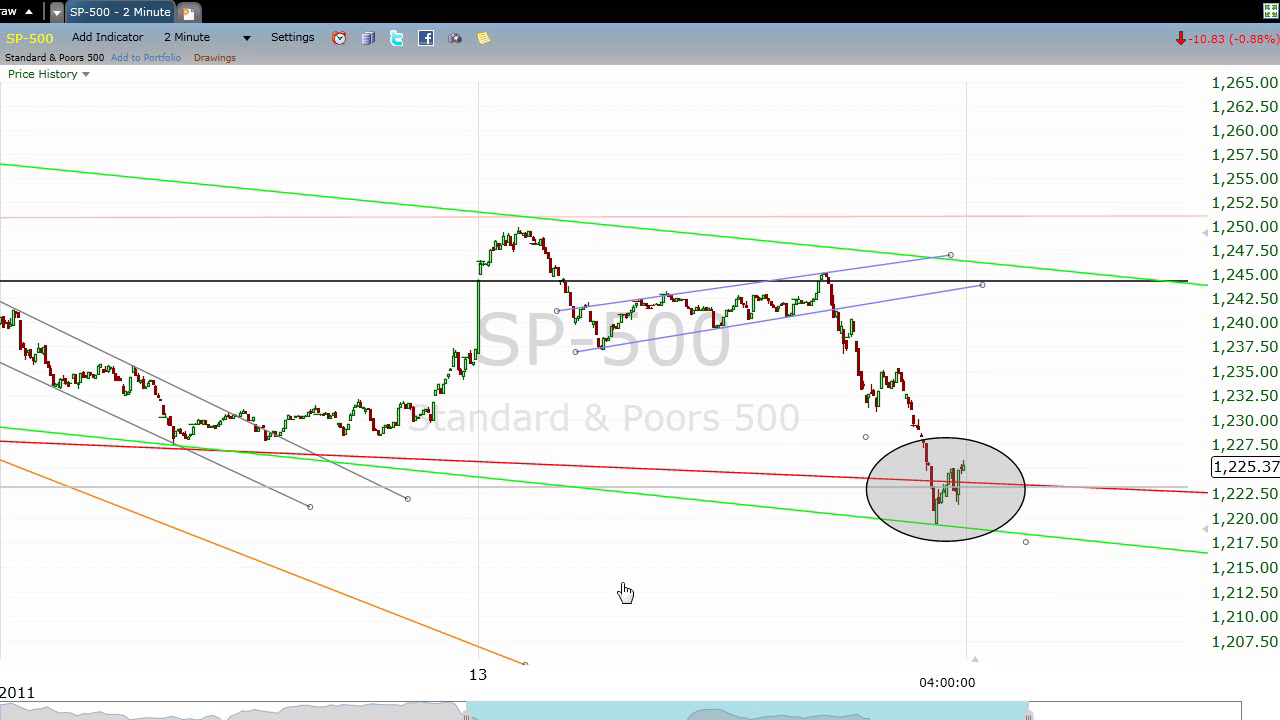
# Step: Zoom out on the 2-minute SP-500 chart
pyautogui.scroll(-2, 69, 414)
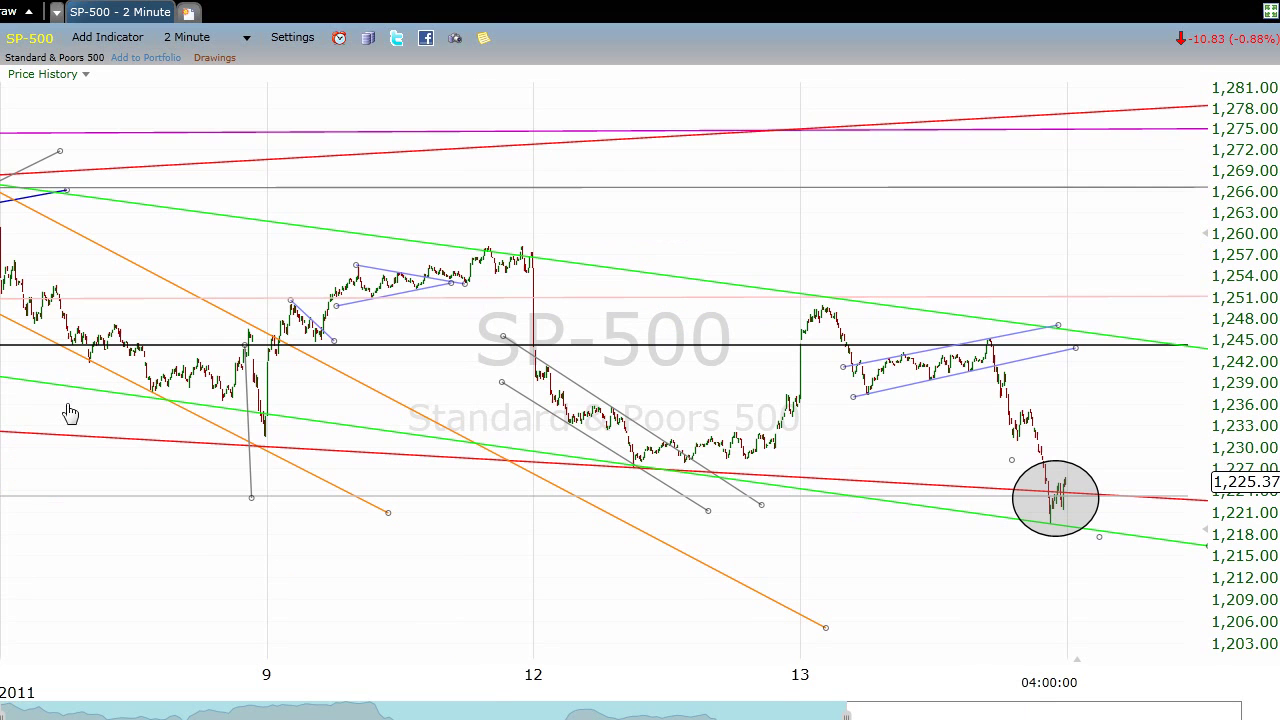
pyautogui.scroll(-3, 49, 614)
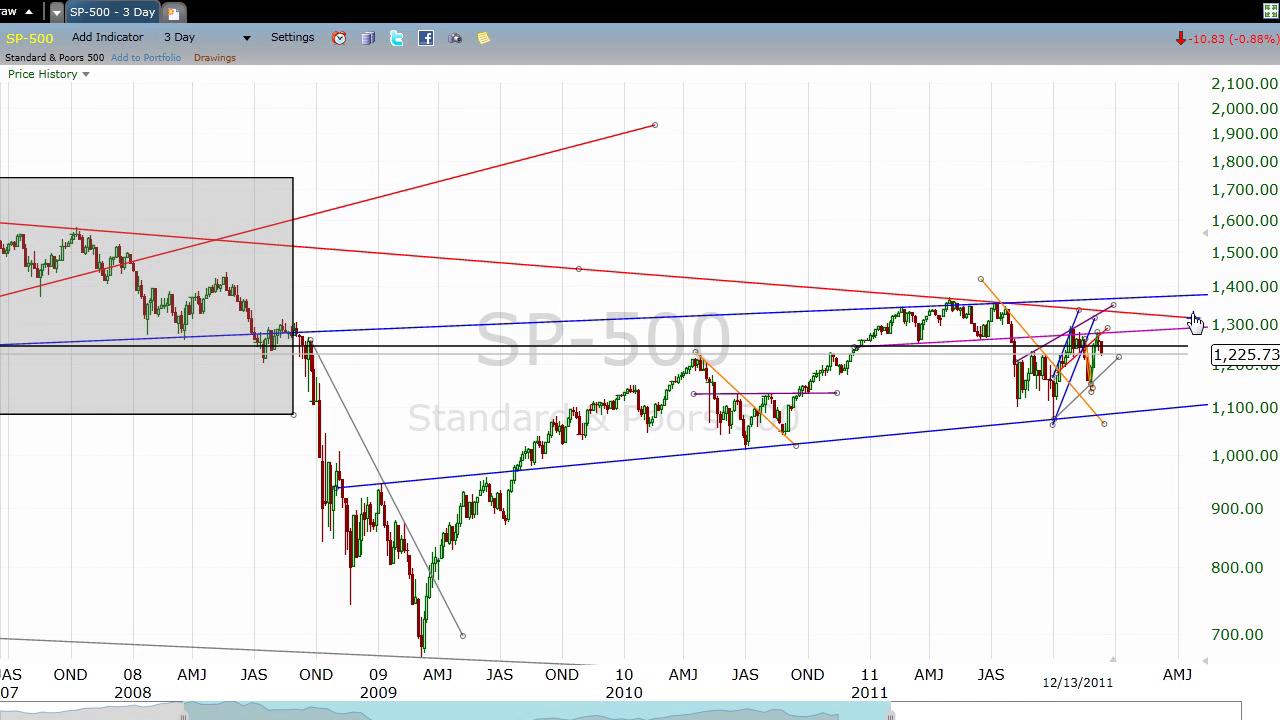
# Step: Anchor the red downtrend line at the 2007 highs near 1,600 and widen the visible time range
pyautogui.moveTo(1194, 318); pyautogui.dragTo(1195, 321)
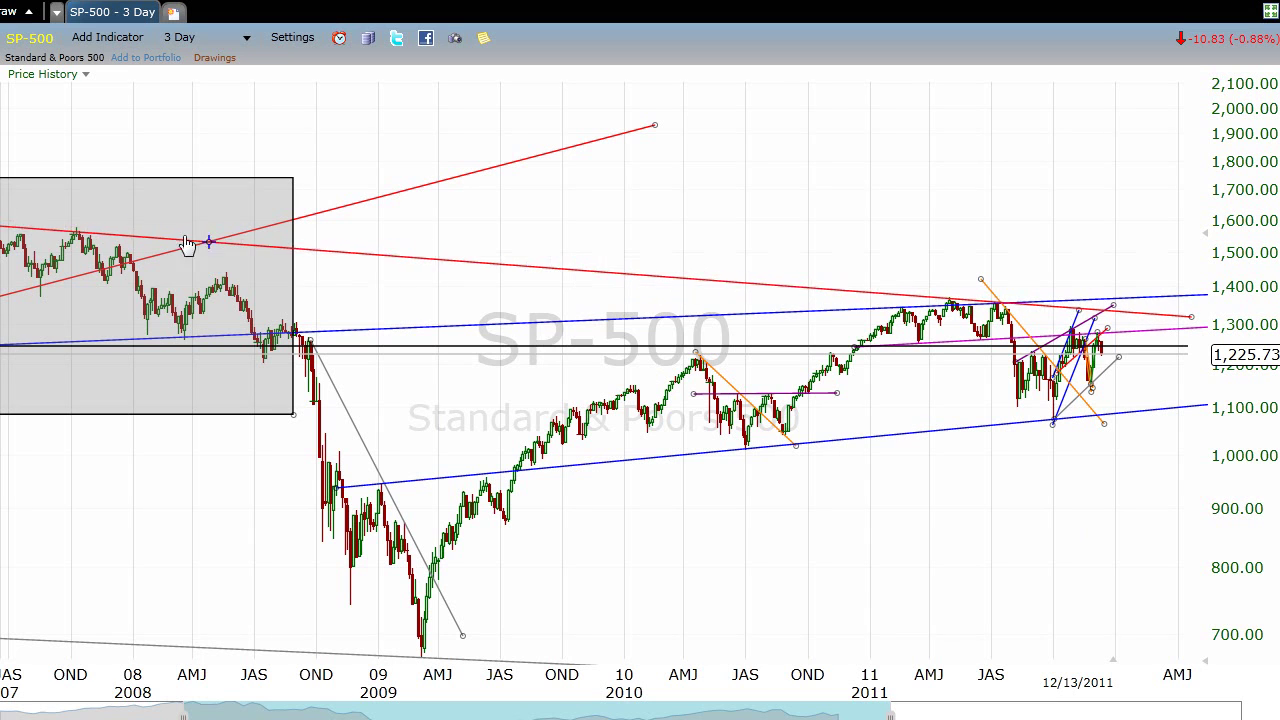
pyautogui.moveTo(185, 240); pyautogui.dragTo(5, 220)
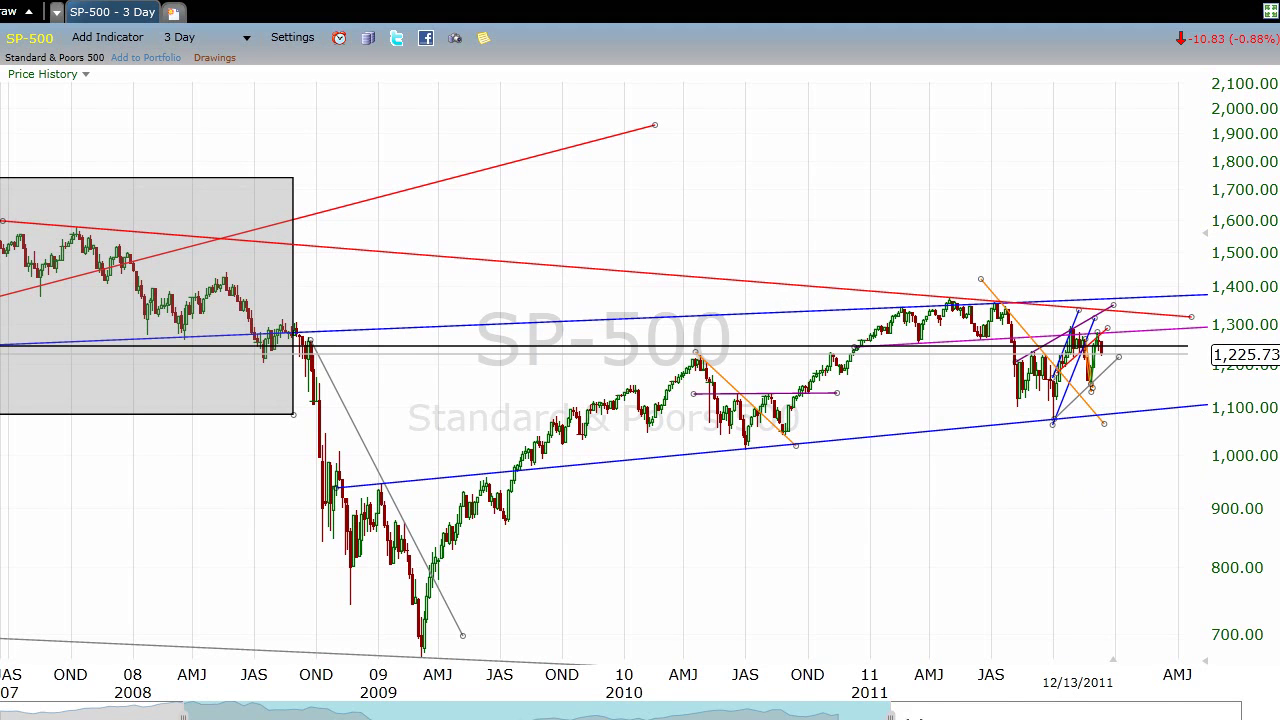
pyautogui.moveTo(890, 716); pyautogui.dragTo(917, 716)
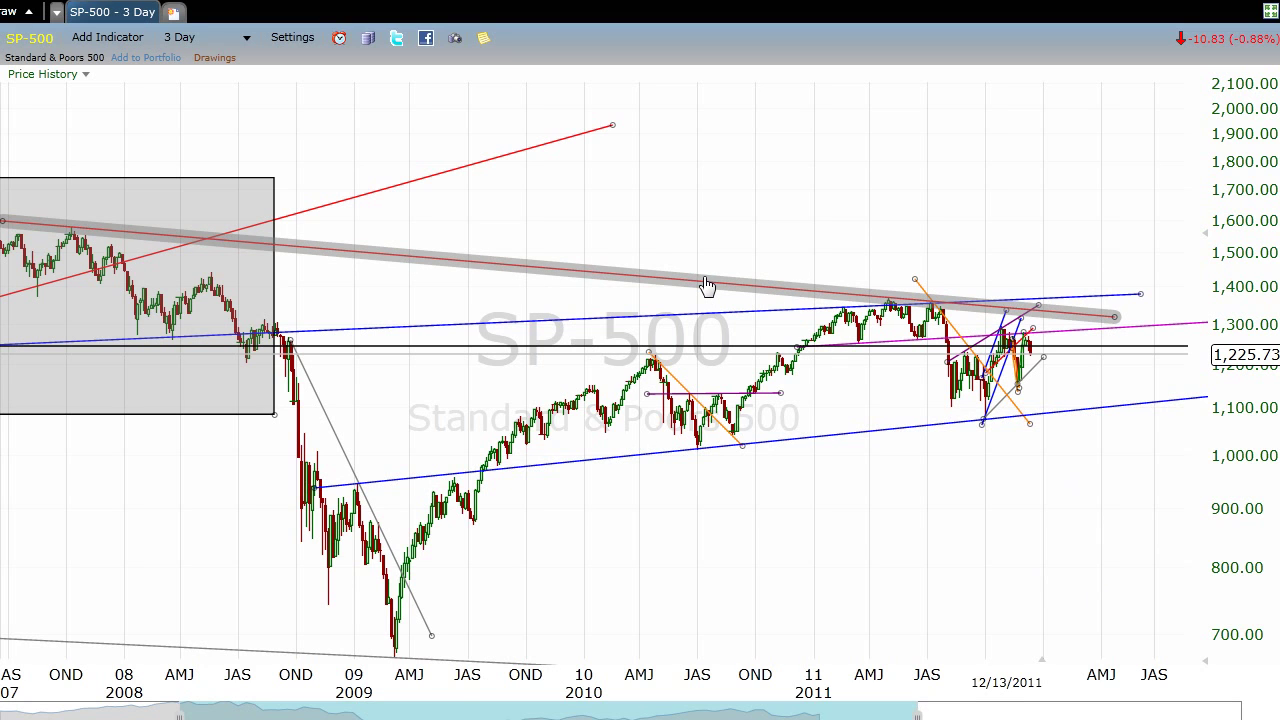
# Step: Extend the chart into 2014 and stretch the red and lower blue lines to converge near 1,225
pyautogui.moveTo(918, 716); pyautogui.dragTo(1048, 716)
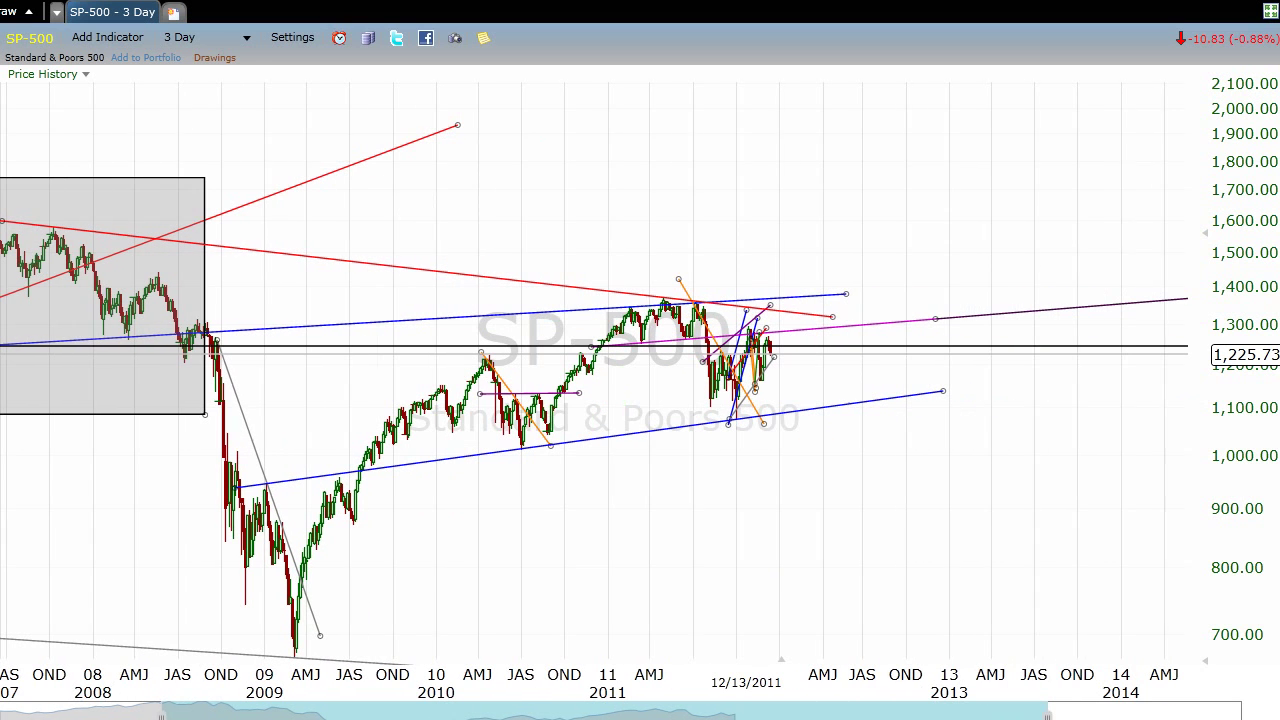
pyautogui.moveTo(836, 318); pyautogui.dragTo(1206, 360)
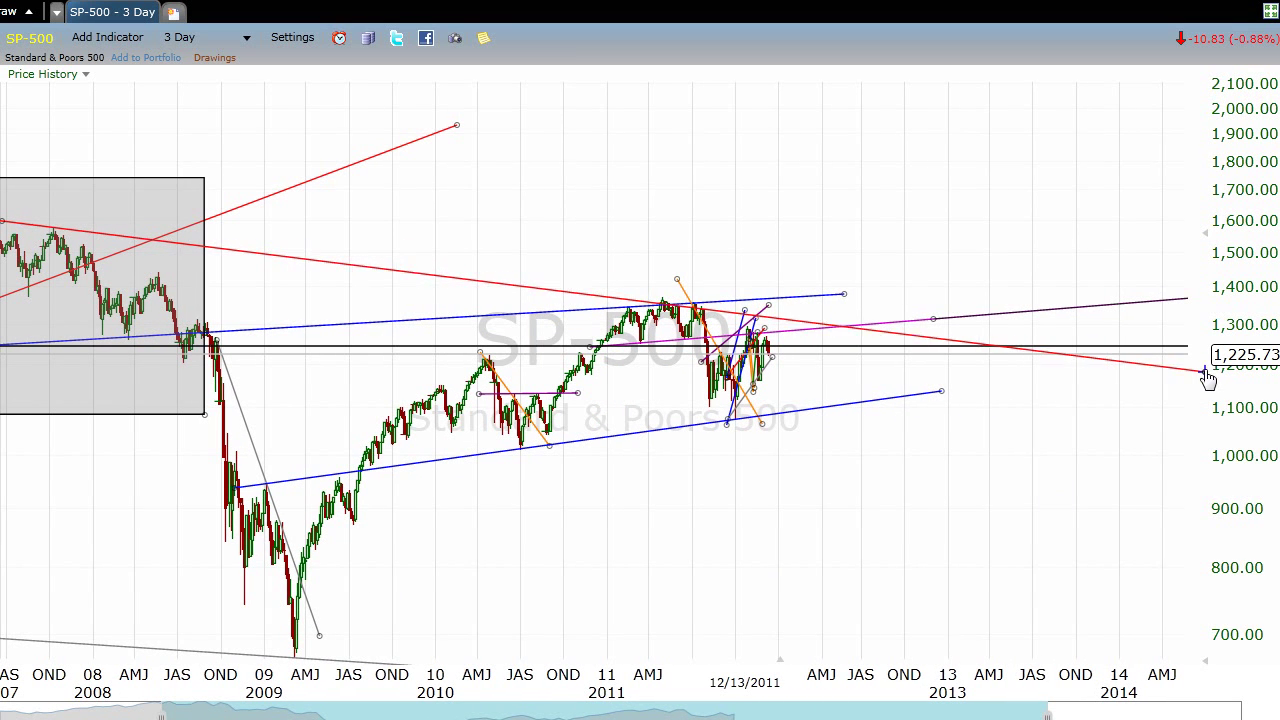
pyautogui.moveTo(941, 392); pyautogui.dragTo(1175, 359)
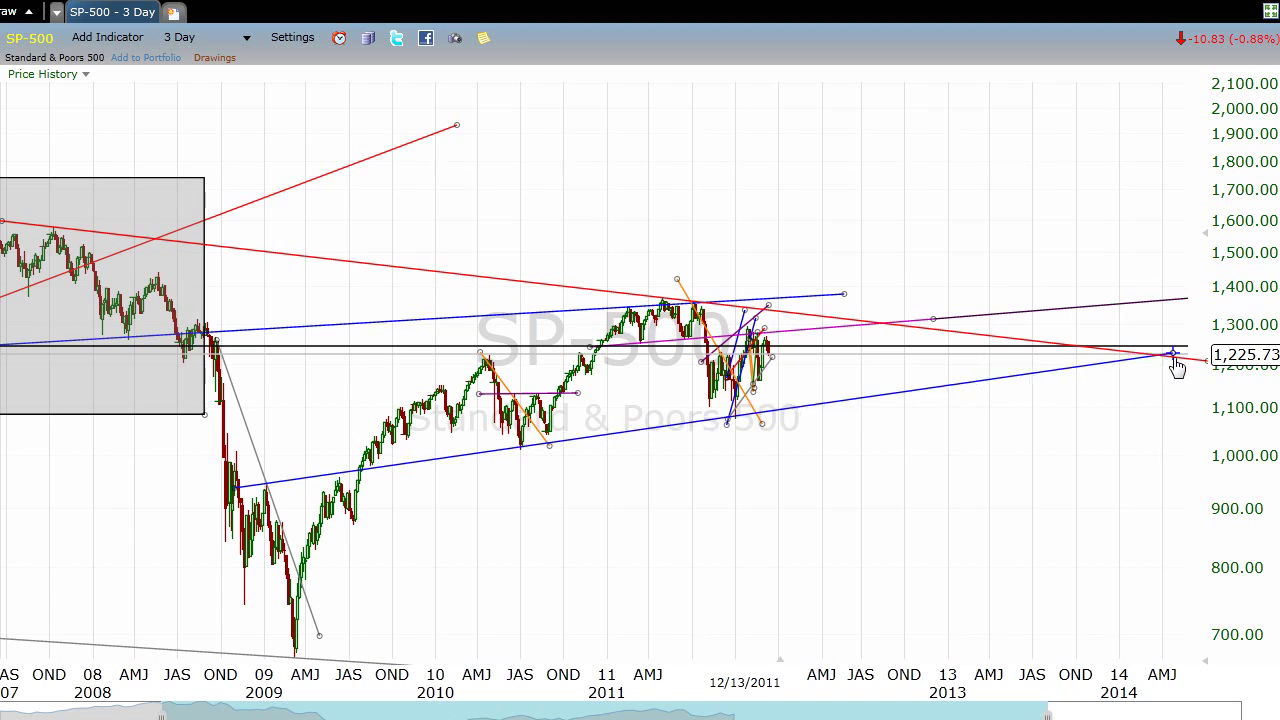